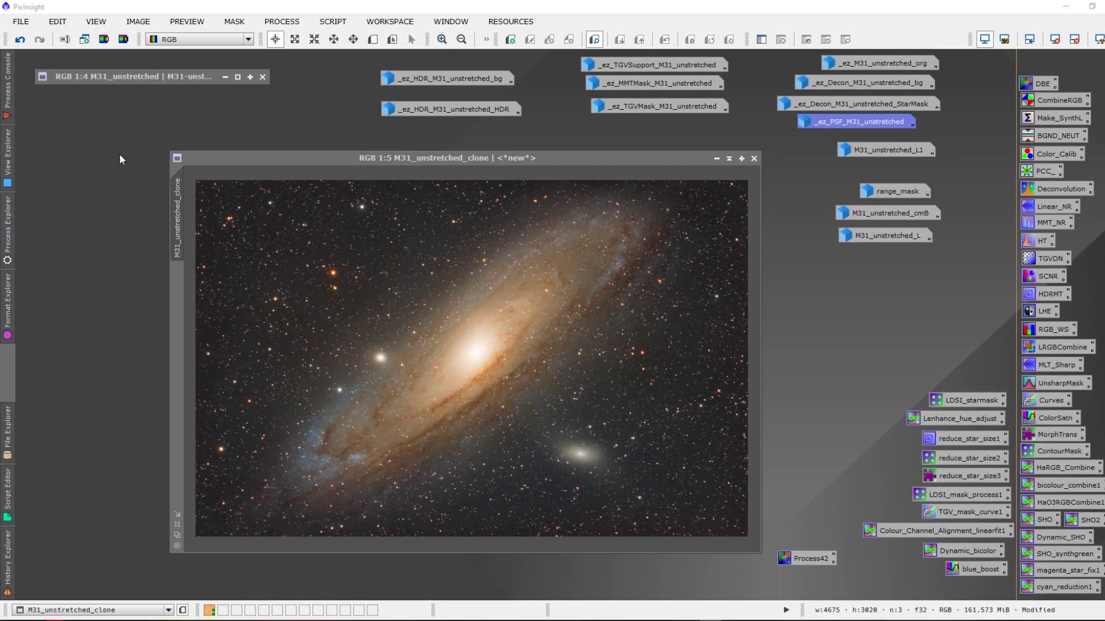
double_click(1055, 297)
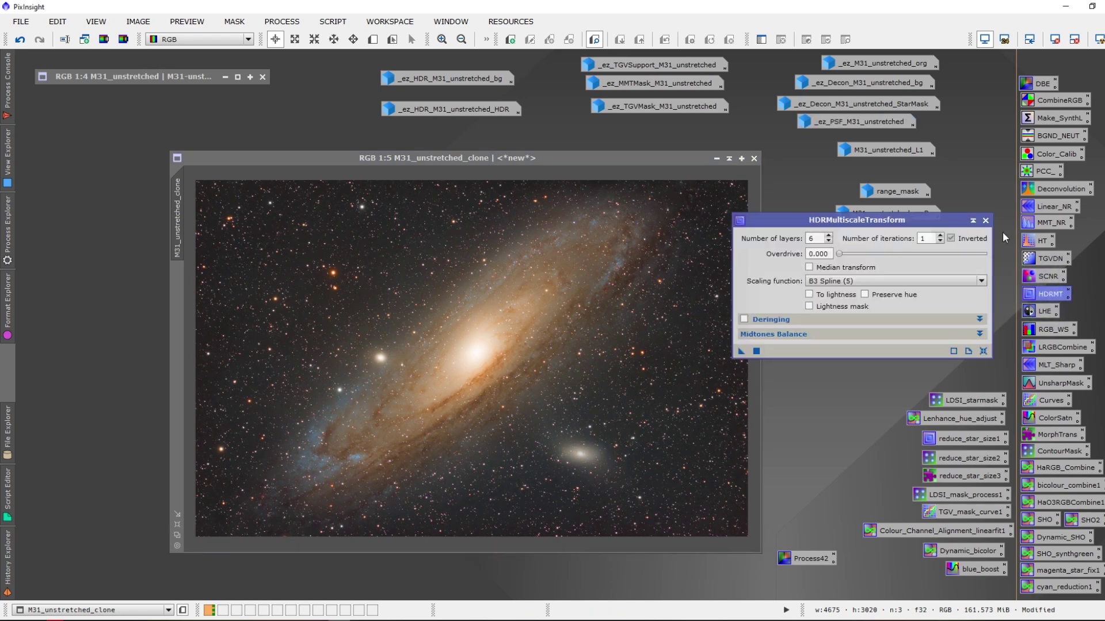
click(986, 220)
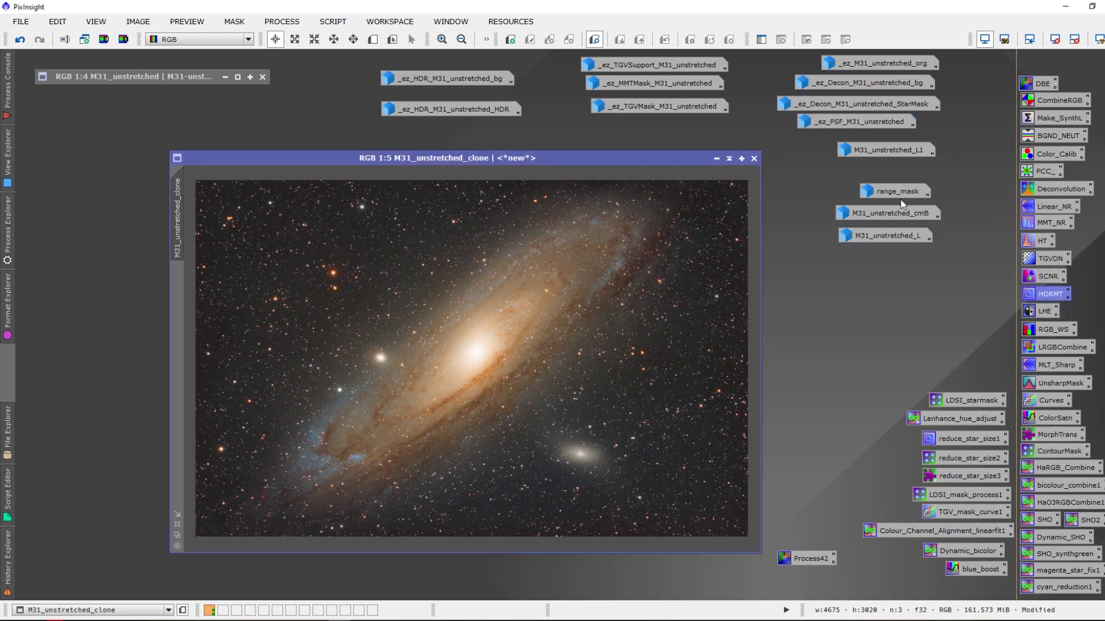
click(332, 22)
mouse_move(354, 95)
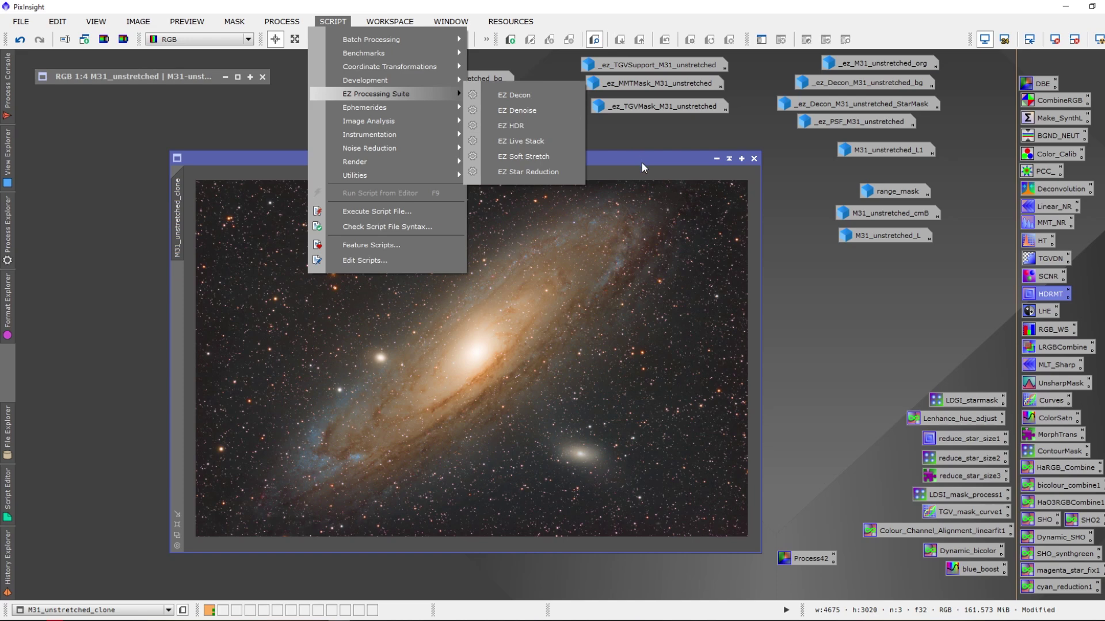
click(520, 126)
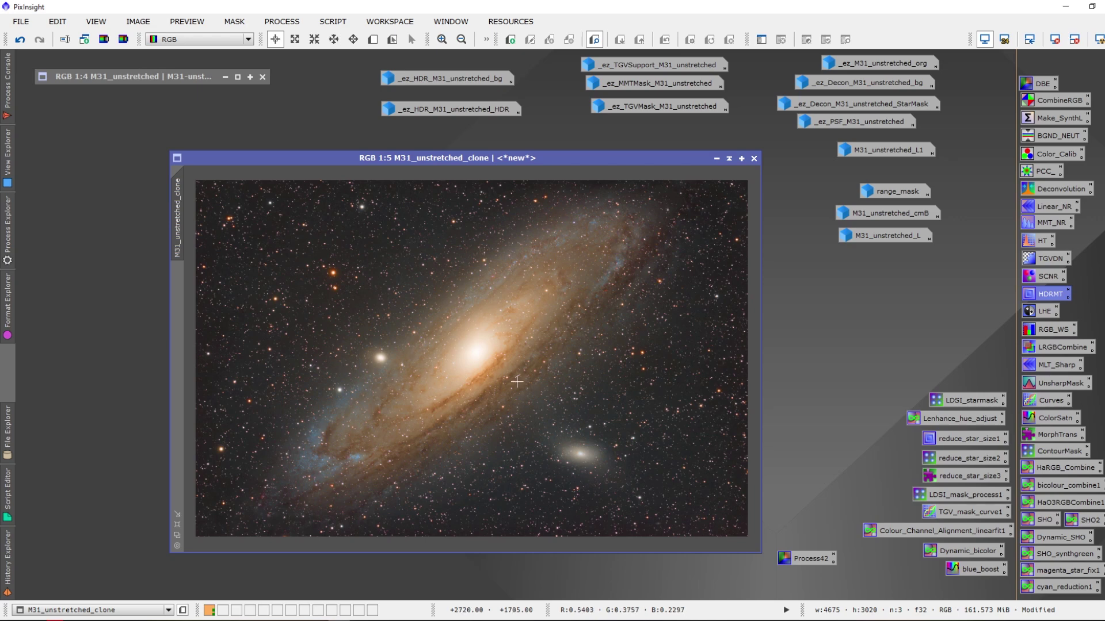
Launch the EZ HDR script from the EZ Processing Suite and acknowledge its disclaimer.
scroll(450, 331, up, 1)
scroll(450, 328, up, 2)
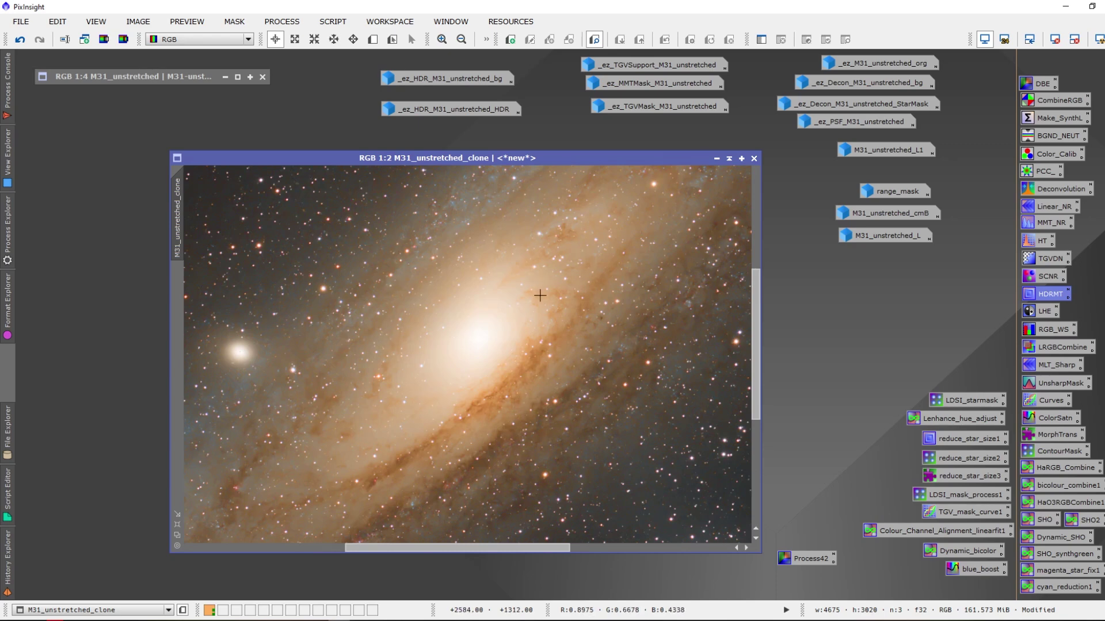
scroll(485, 185, down, 3)
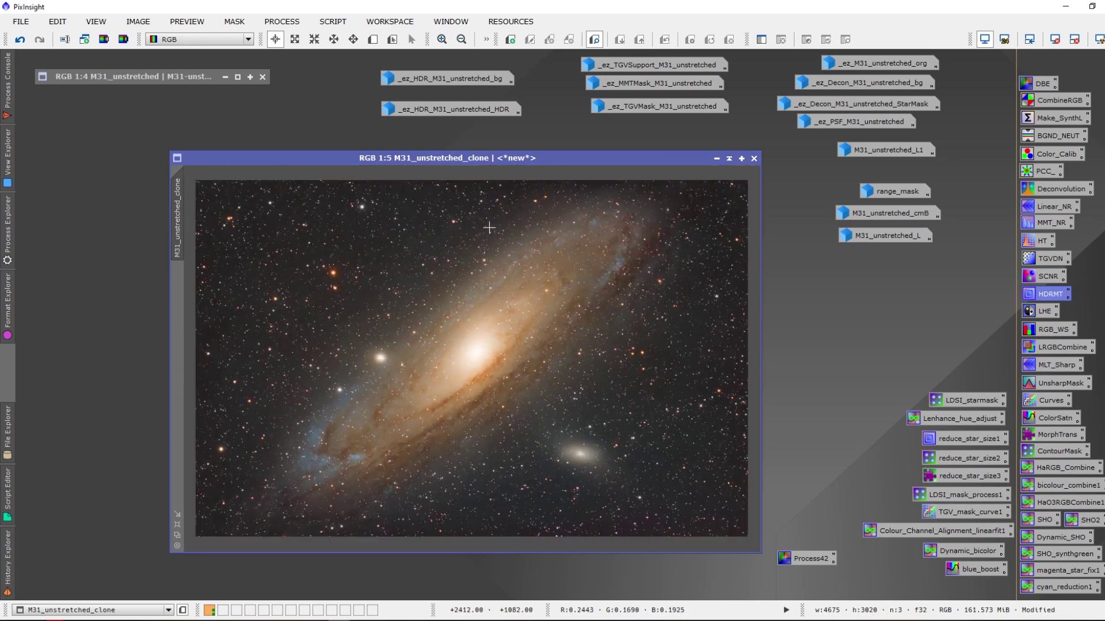
click(340, 21)
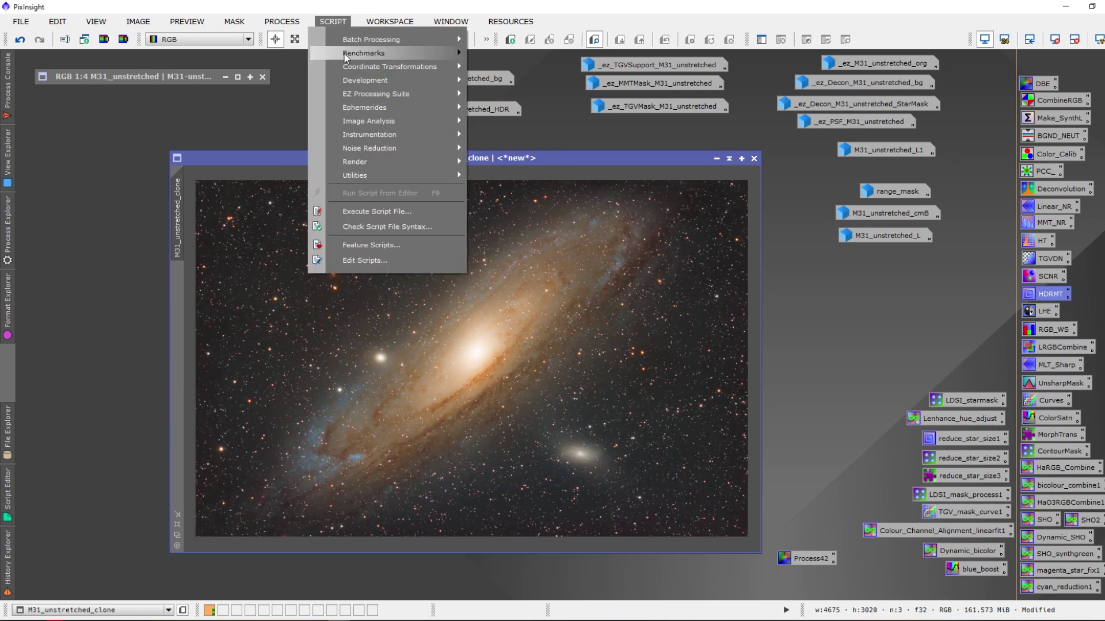
mouse_move(435, 93)
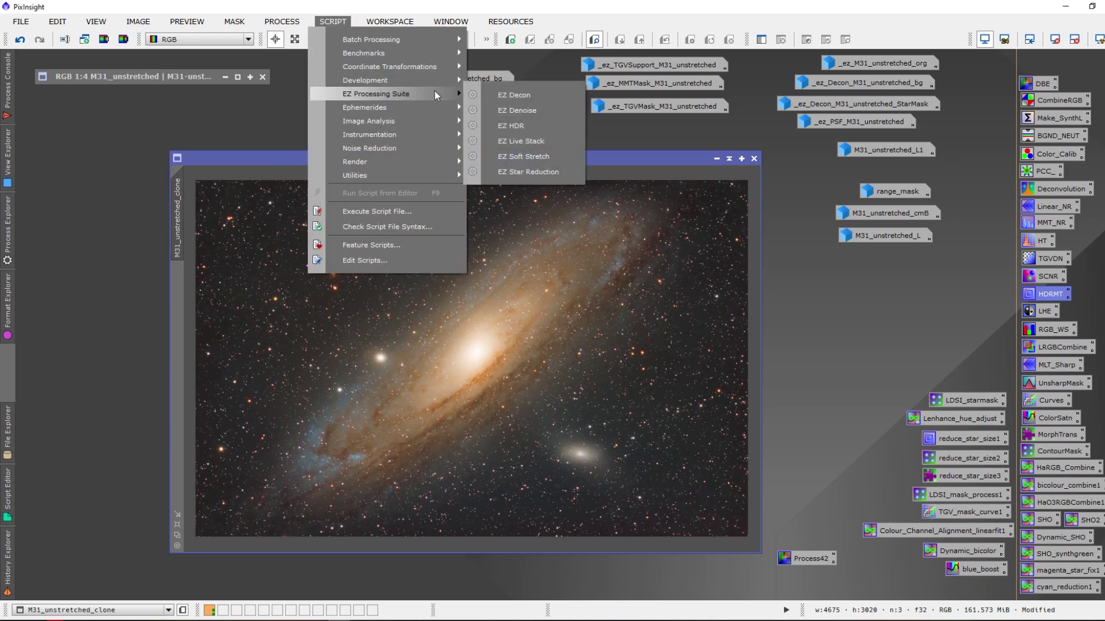
click(522, 126)
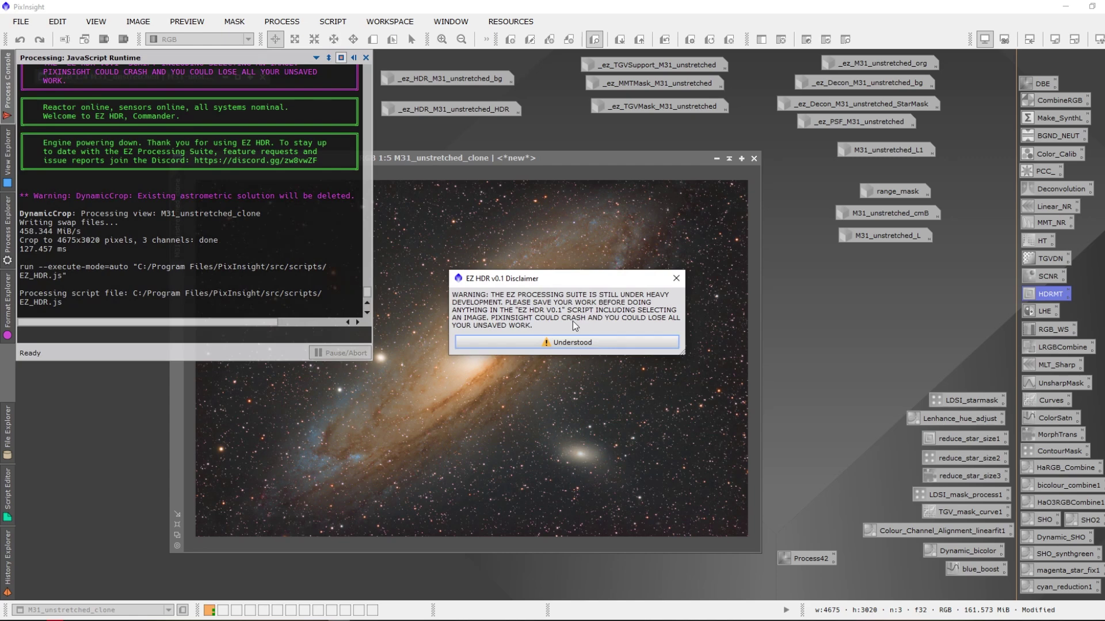
click(578, 341)
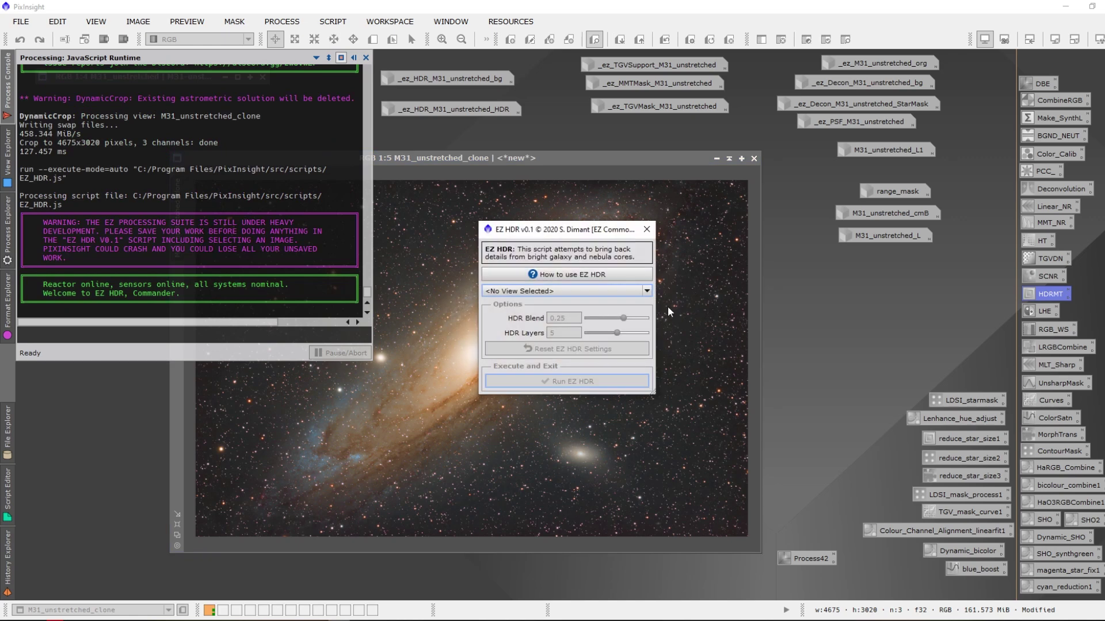
Read the EZ HDR how-to instructions, then choose M31_unstretched_clone as the view to process.
click(539, 276)
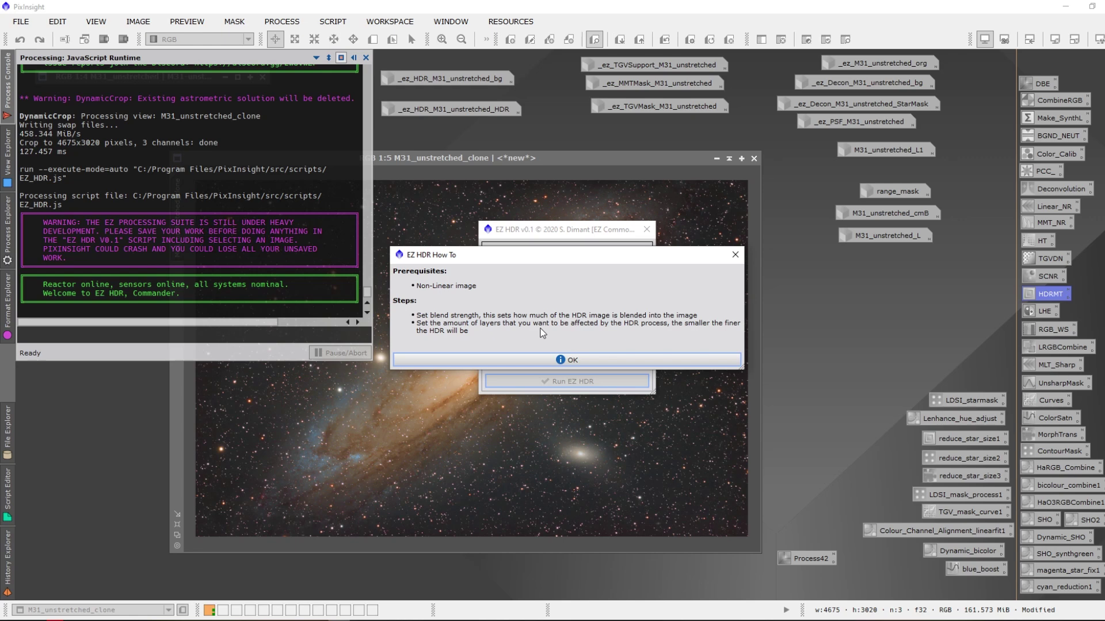
click(550, 358)
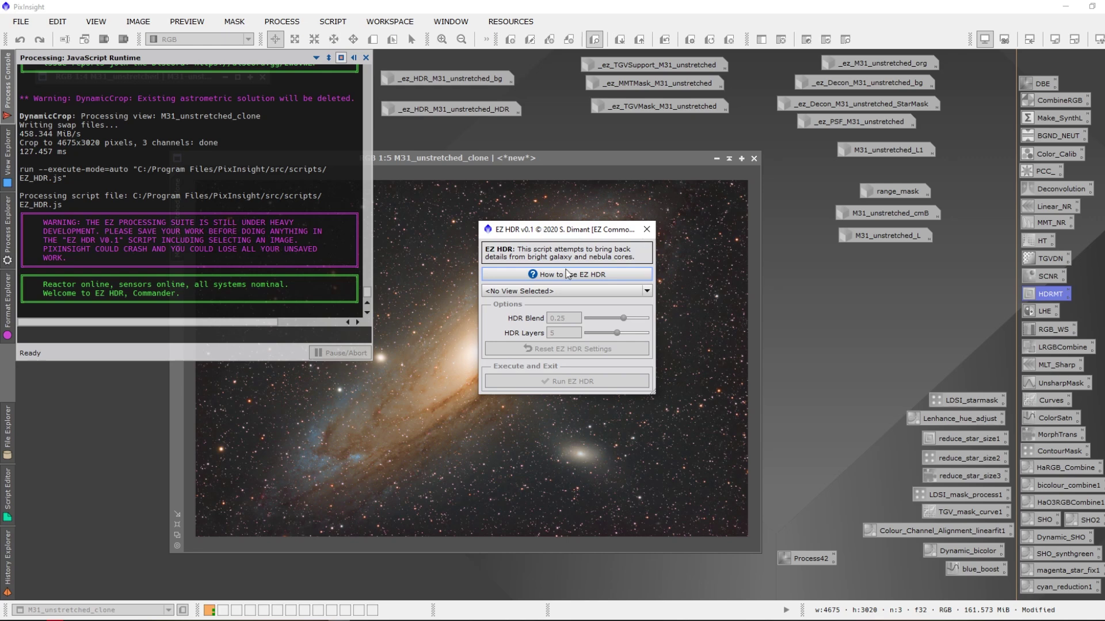
click(550, 291)
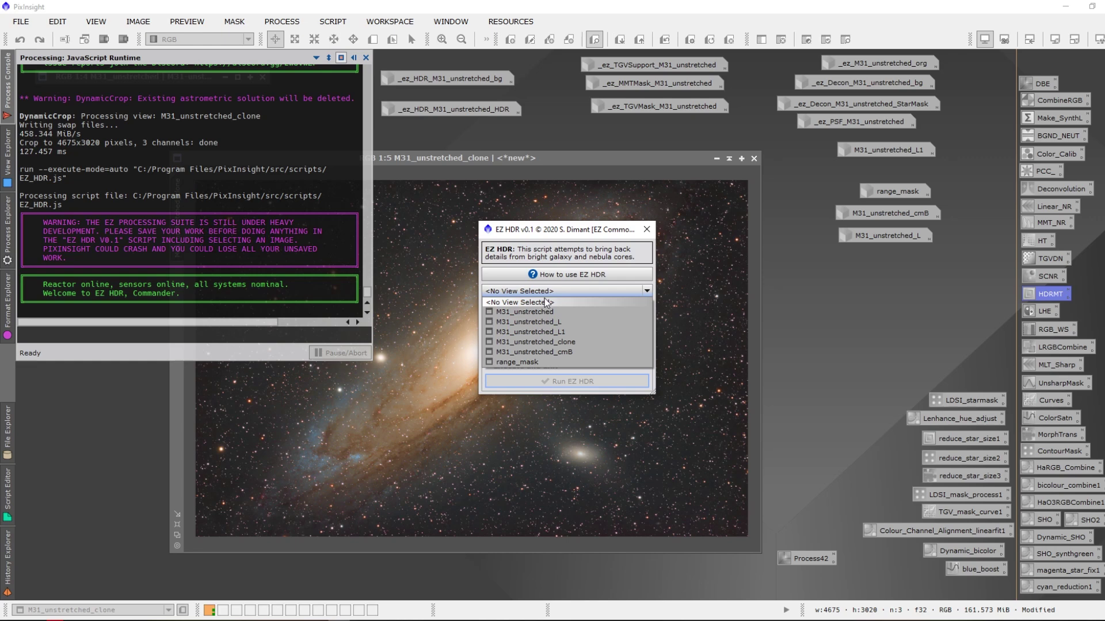
click(544, 343)
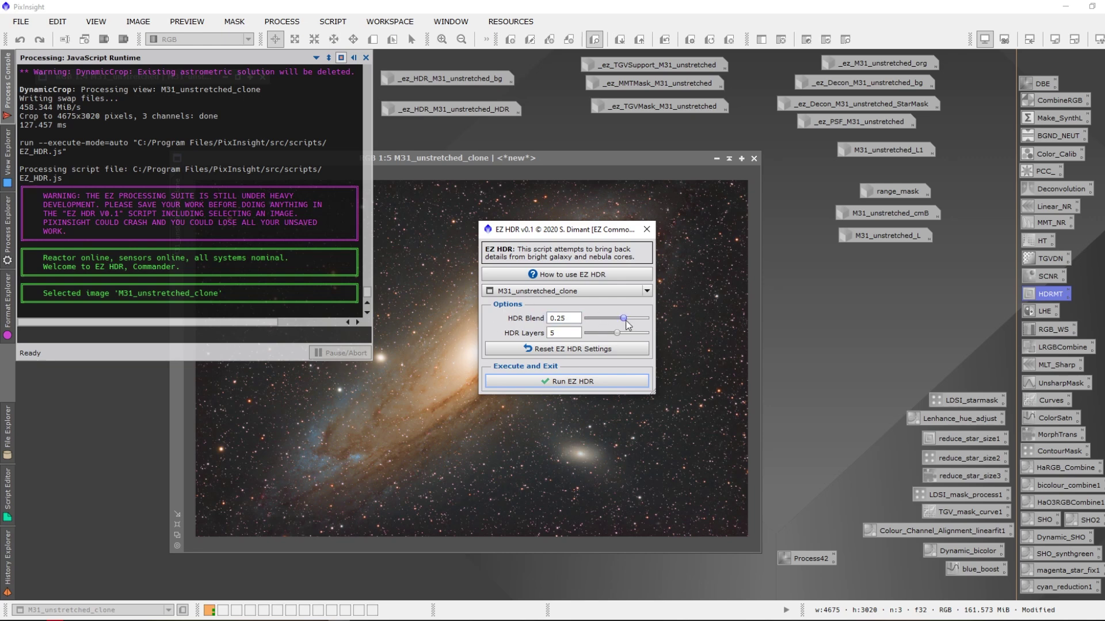
Adjust the HDR Blend and HDR Layers settings and run EZ HDR on the selected clone.
drag(626, 321, 623, 319)
drag(618, 337, 590, 340)
drag(590, 334, 612, 342)
click(599, 381)
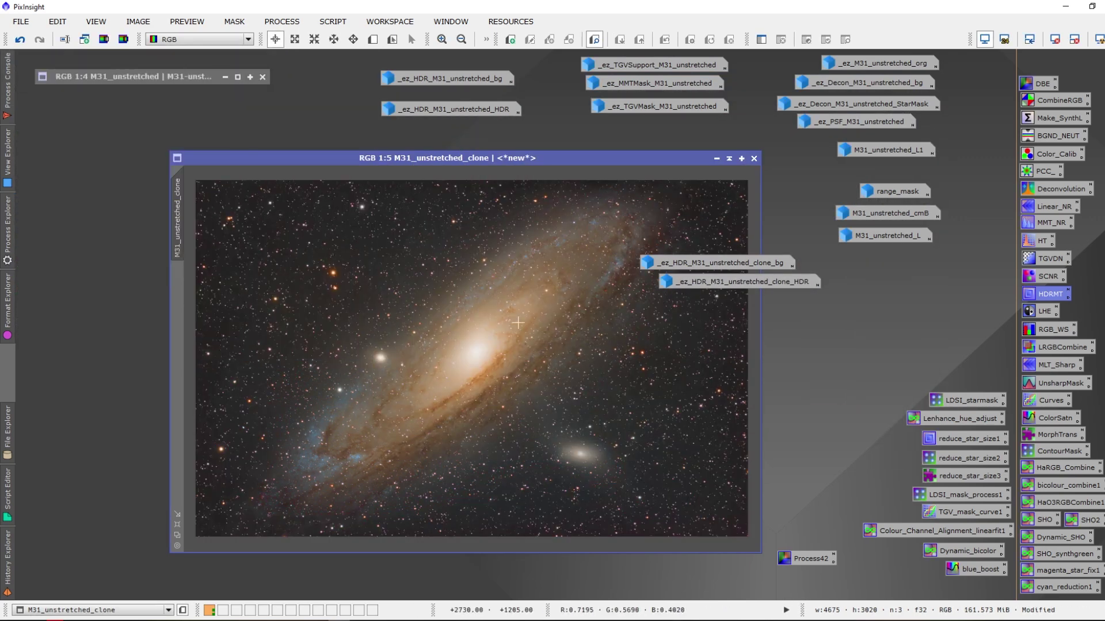
Examine the galaxy core of the processed M31_unstretched_clone at several zoom levels up to 1:1.
scroll(453, 378, up, 2)
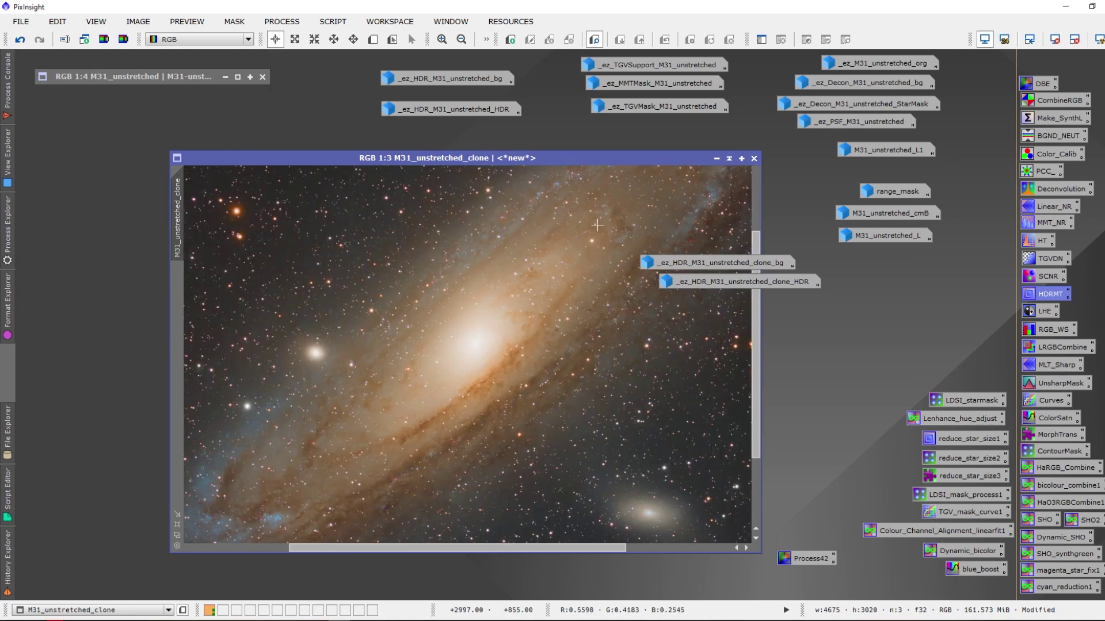
scroll(557, 298, down, 1)
scroll(550, 305, up, 3)
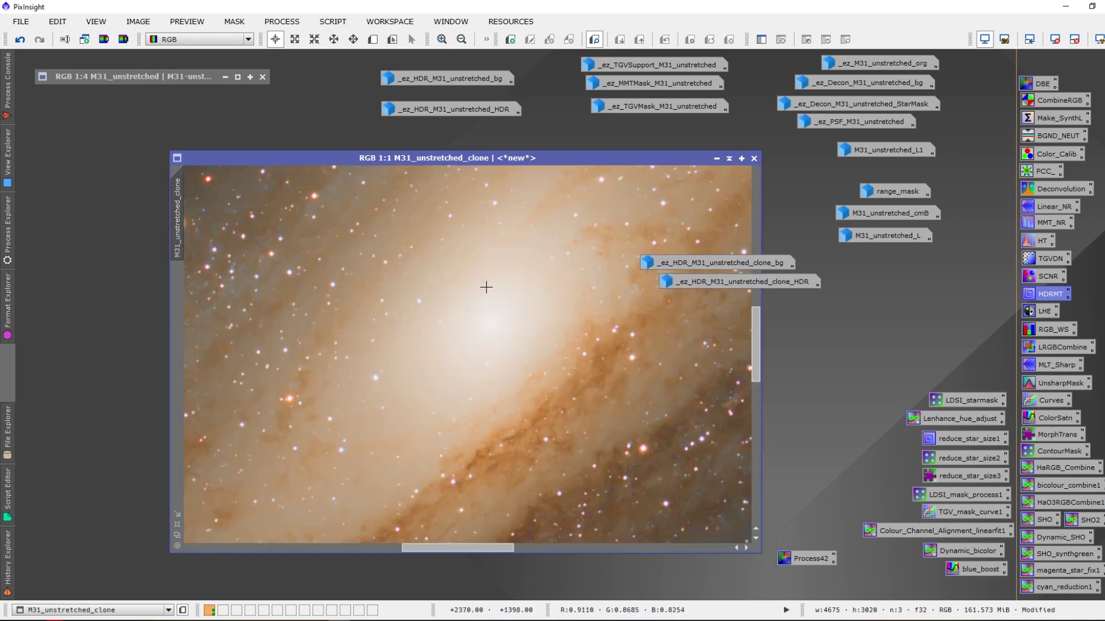
scroll(495, 307, down, 3)
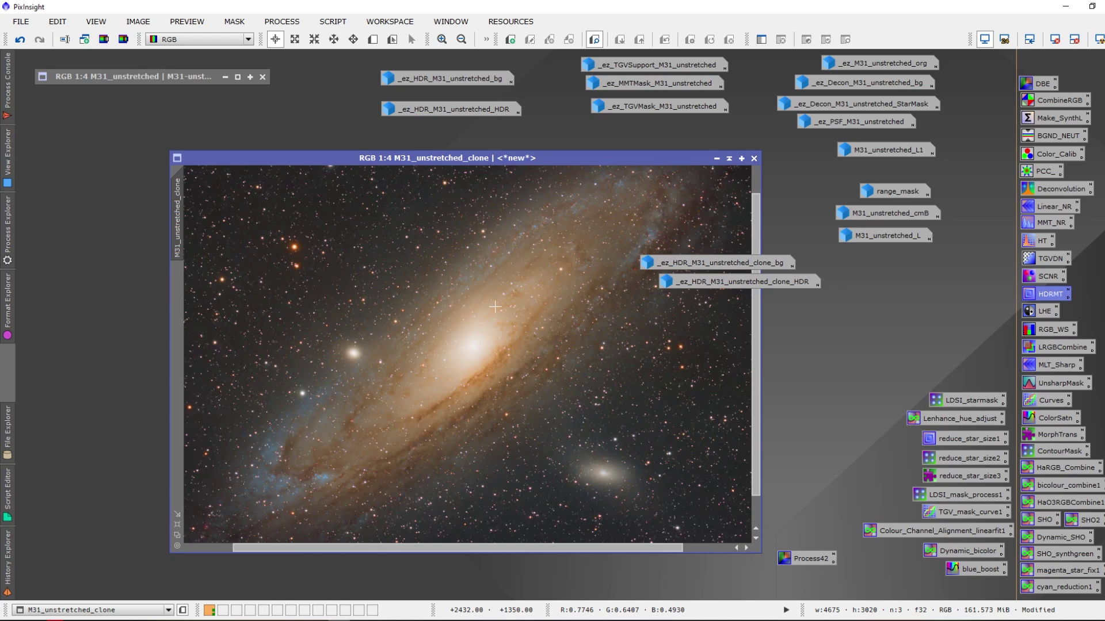
scroll(479, 350, up, 3)
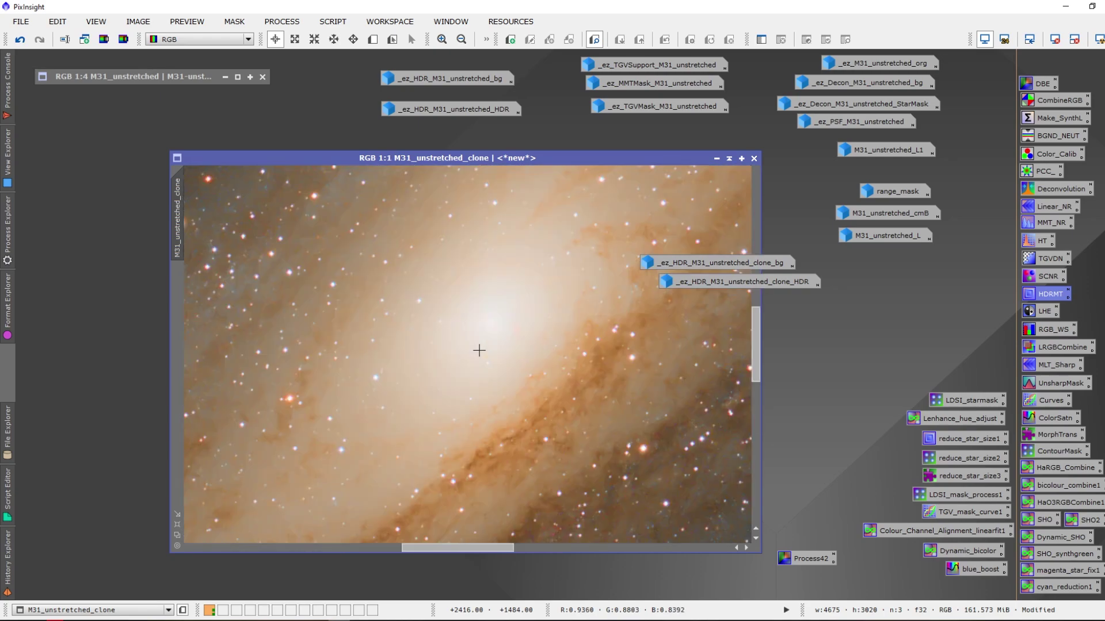
scroll(479, 350, down, 3)
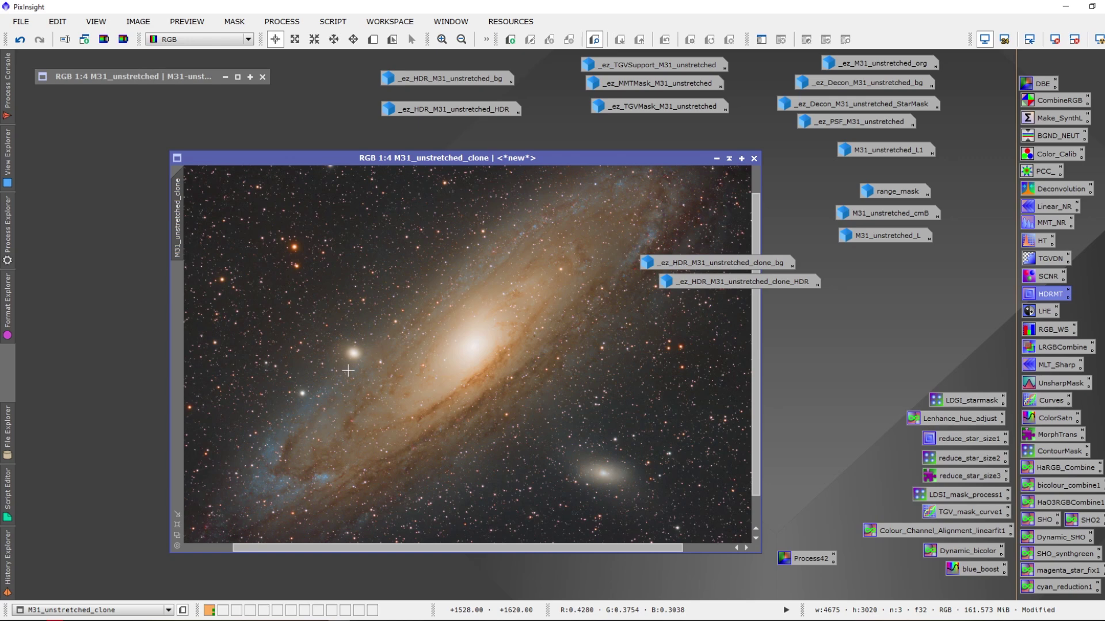
Open the minimized _ez_HDR_M31_unstretched_clone_HDR image and examine its galaxy core close up.
double_click(717, 282)
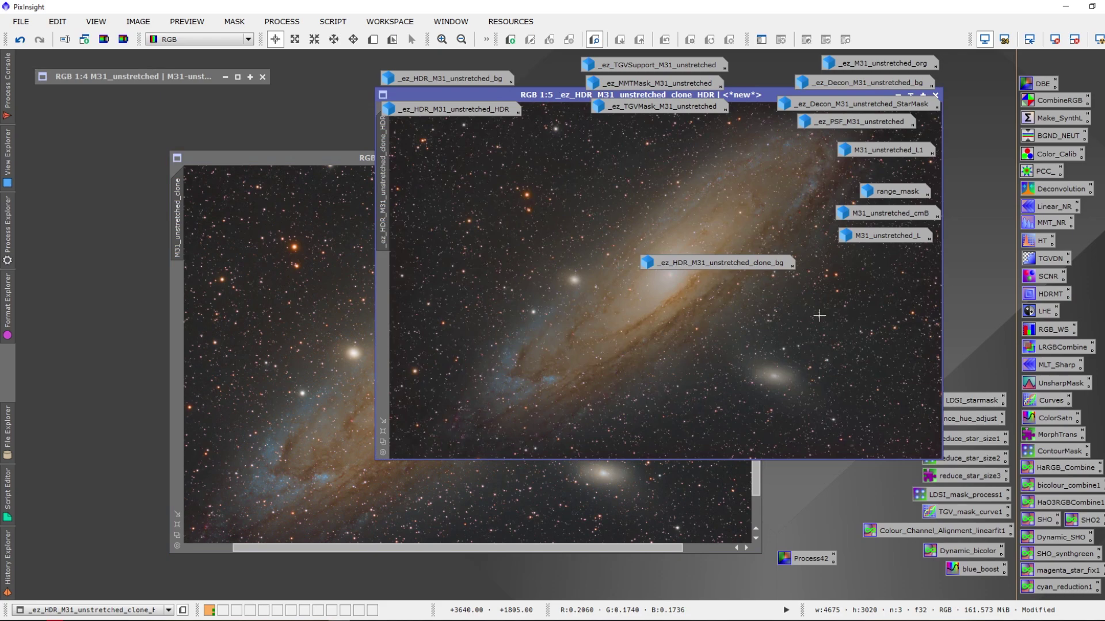
drag(762, 95, 728, 143)
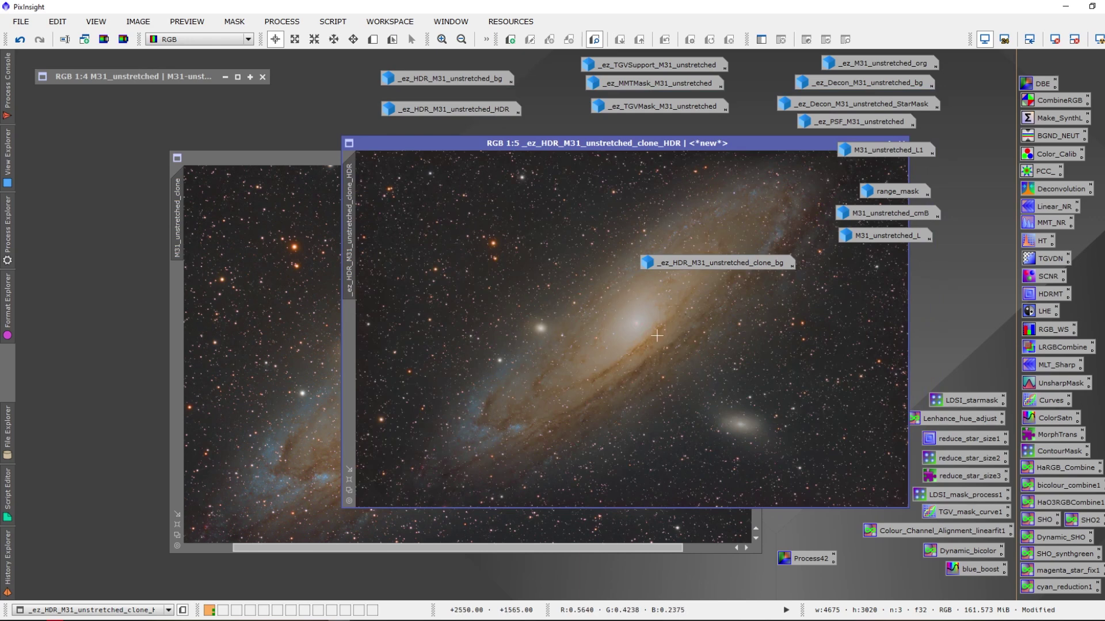
scroll(657, 336, up, 4)
scroll(657, 336, down, 4)
Shade the clone's HDR image window and park it and the clone's _bg mask icon beside the M31_unstretched_clone window.
drag(826, 143, 727, 137)
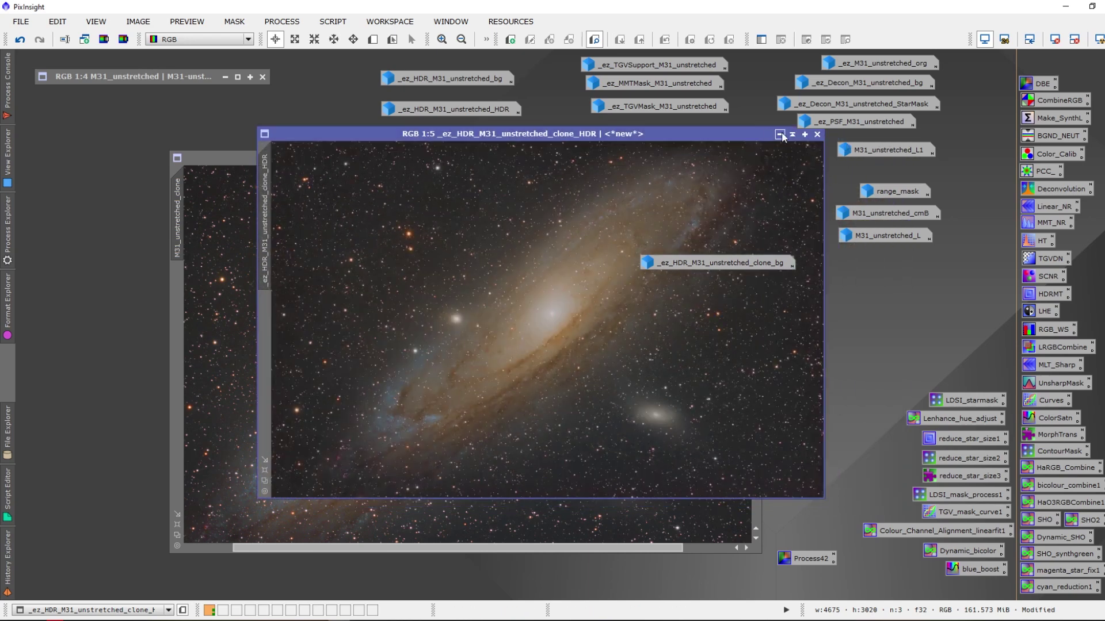
click(792, 134)
mouse_move(554, 312)
mouse_down()
mouse_move(883, 259)
mouse_move(893, 268)
mouse_up()
mouse_move(729, 263)
mouse_down()
mouse_move(904, 309)
mouse_move(877, 289)
mouse_up()
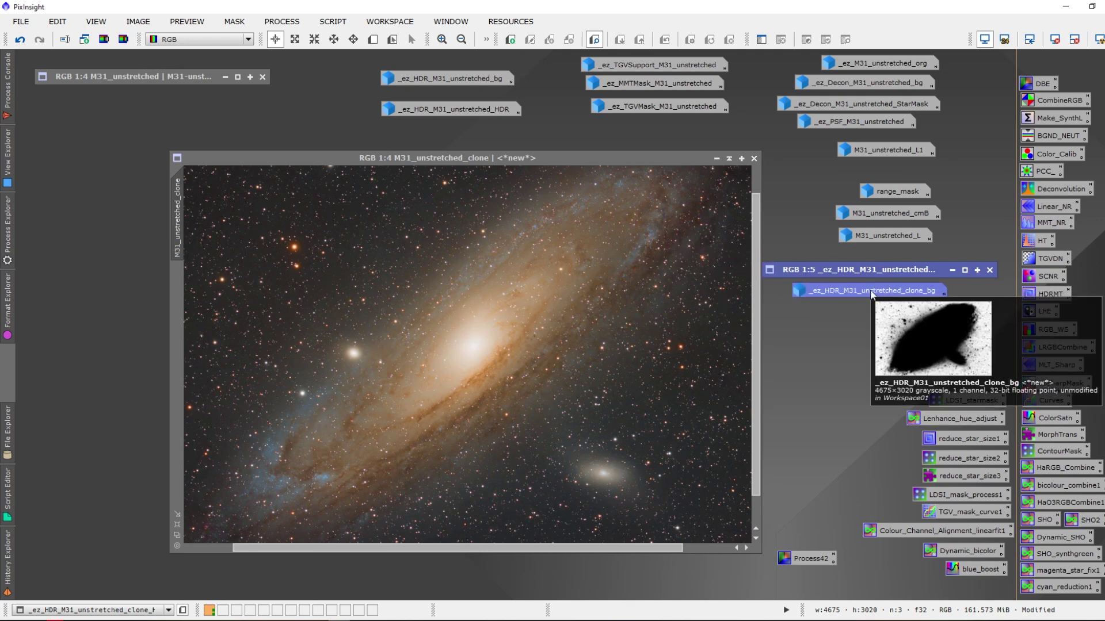
click(332, 23)
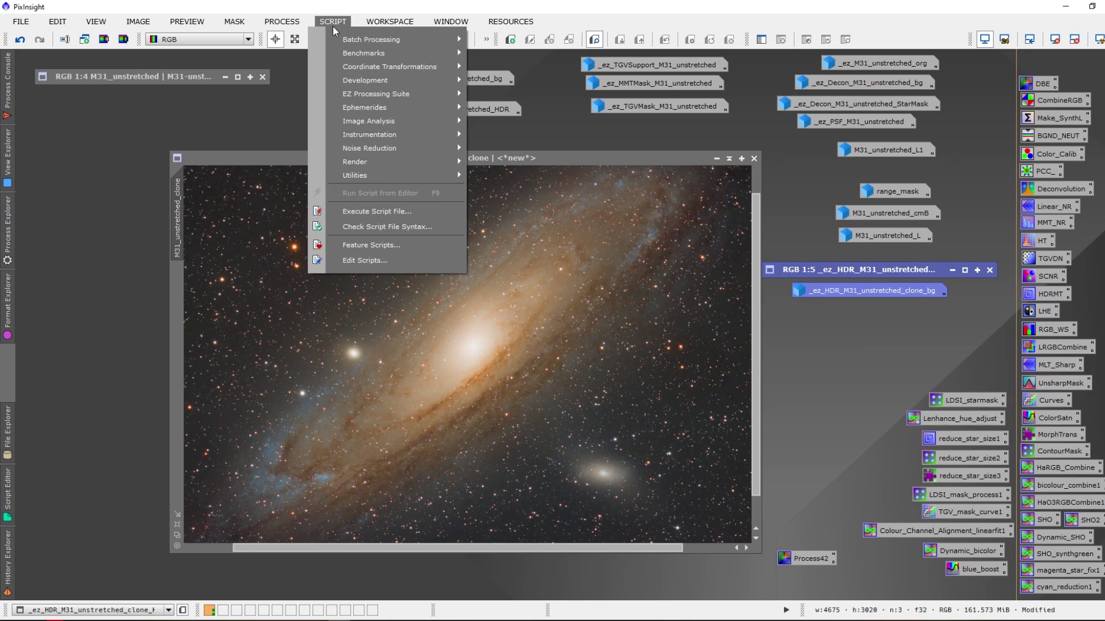
mouse_move(352, 91)
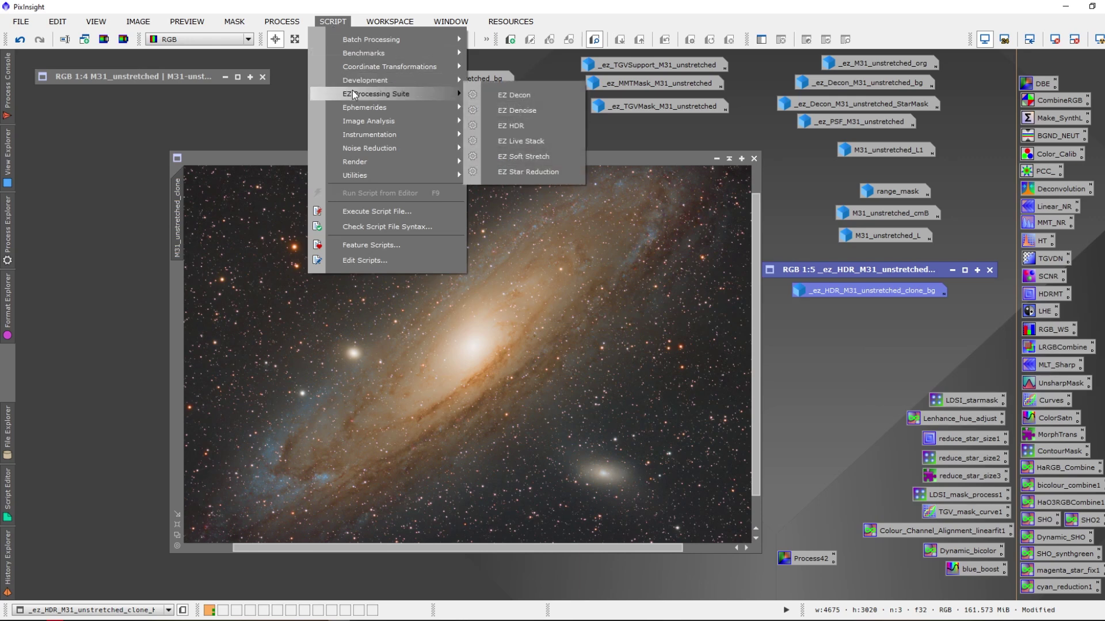
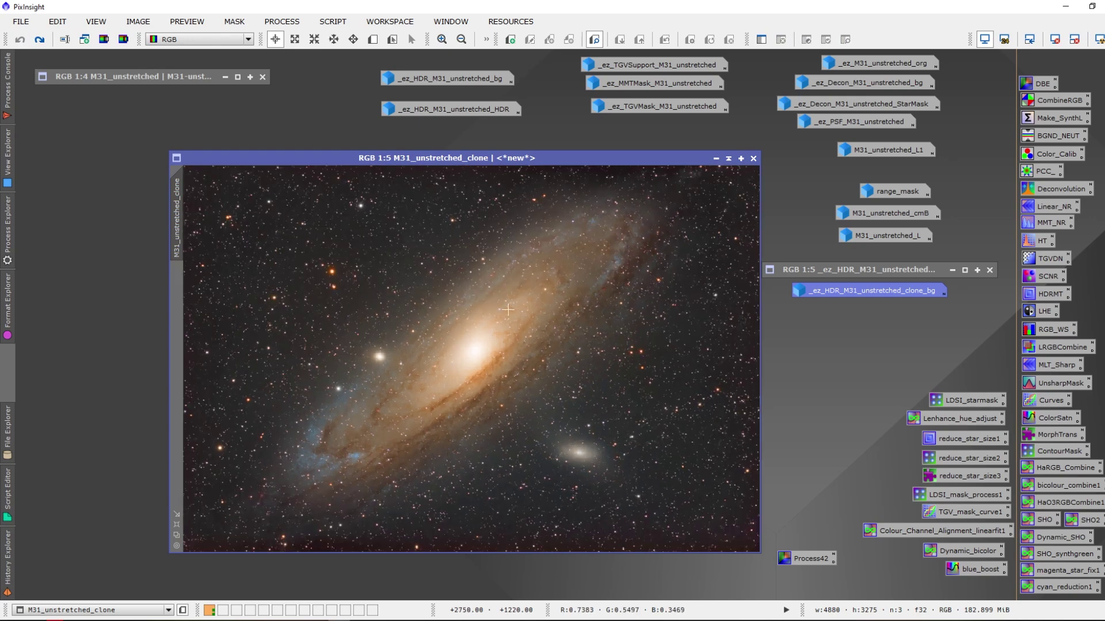
Redo the undone crop of M31_unstretched_clone and remove the mask from the image.
key(ctrl+y)
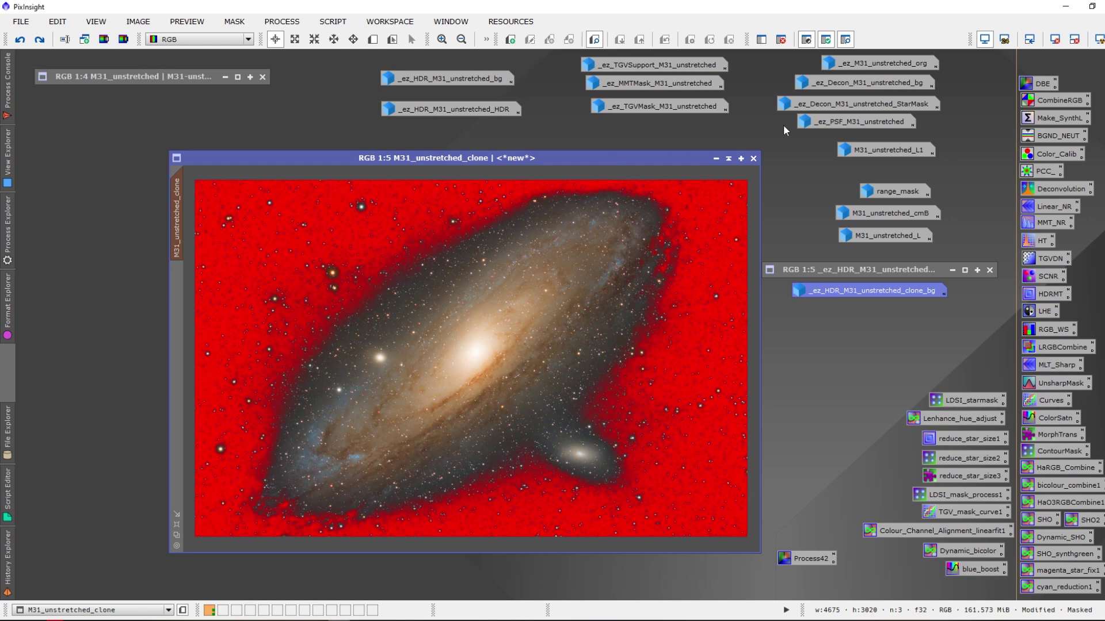
click(774, 45)
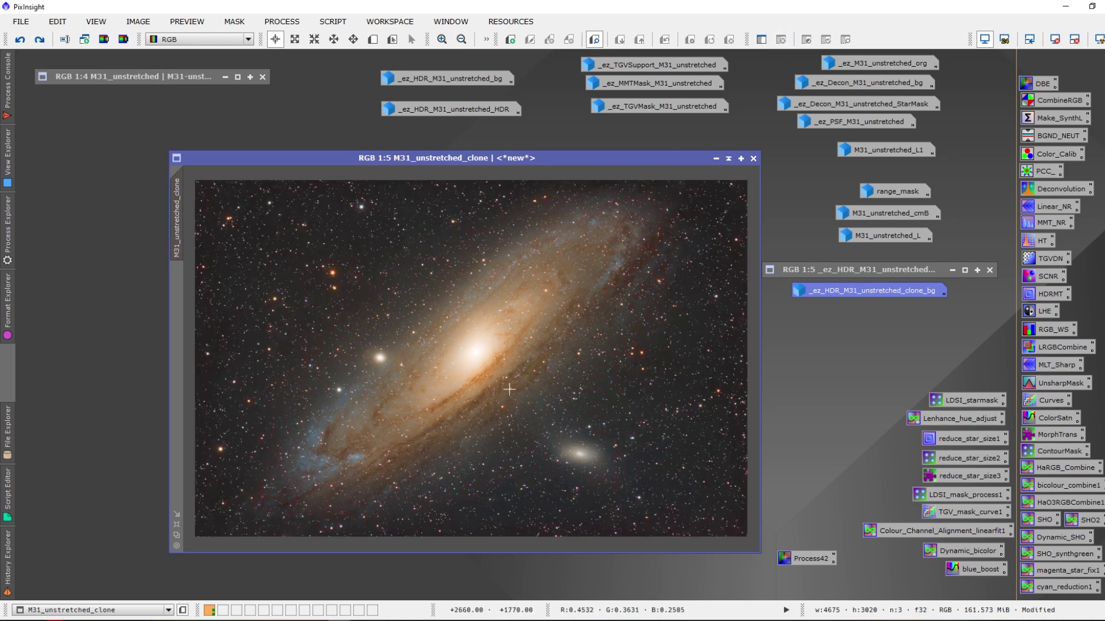
Check the clone's bright core, then open the RangeSelection process and start its real-time preview on M31_unstretched_clone.
scroll(457, 390, up, 4)
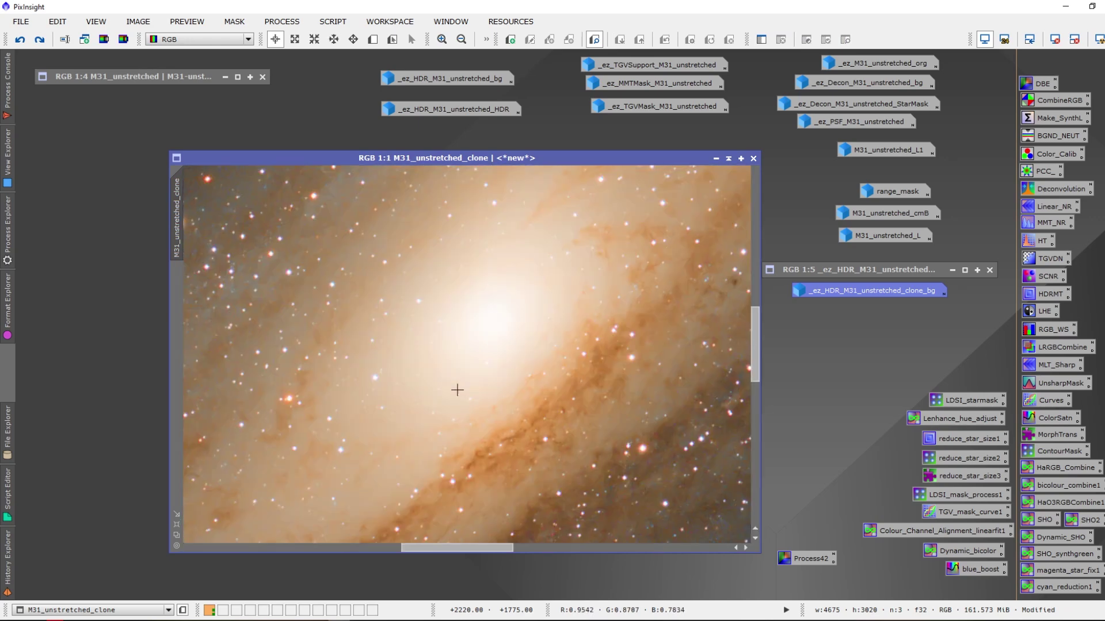
scroll(457, 391, down, 2)
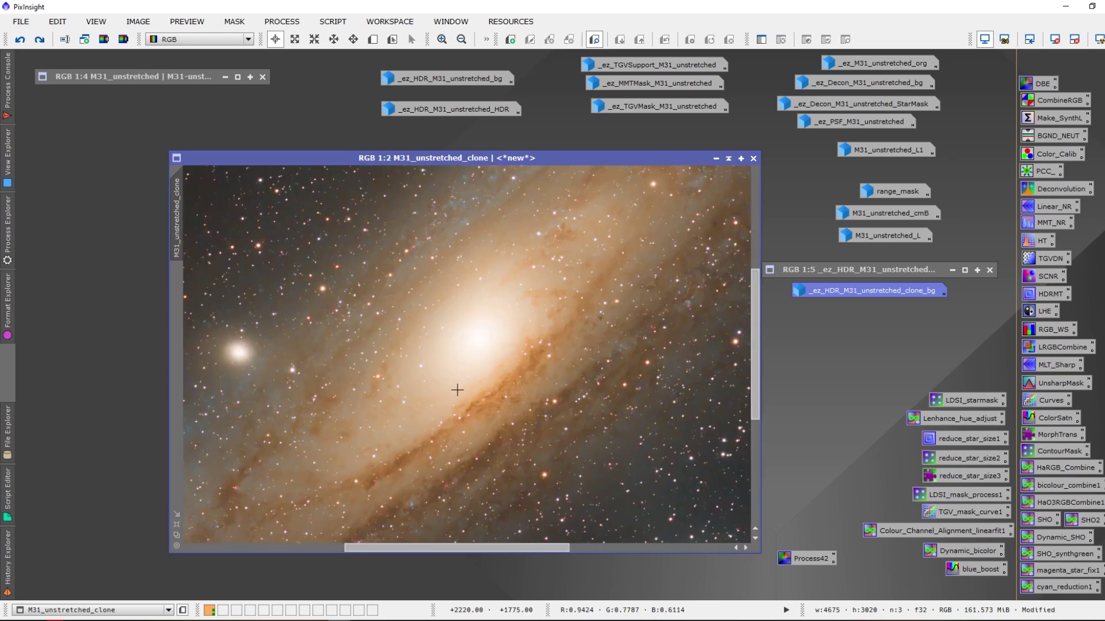
scroll(457, 390, down, 1)
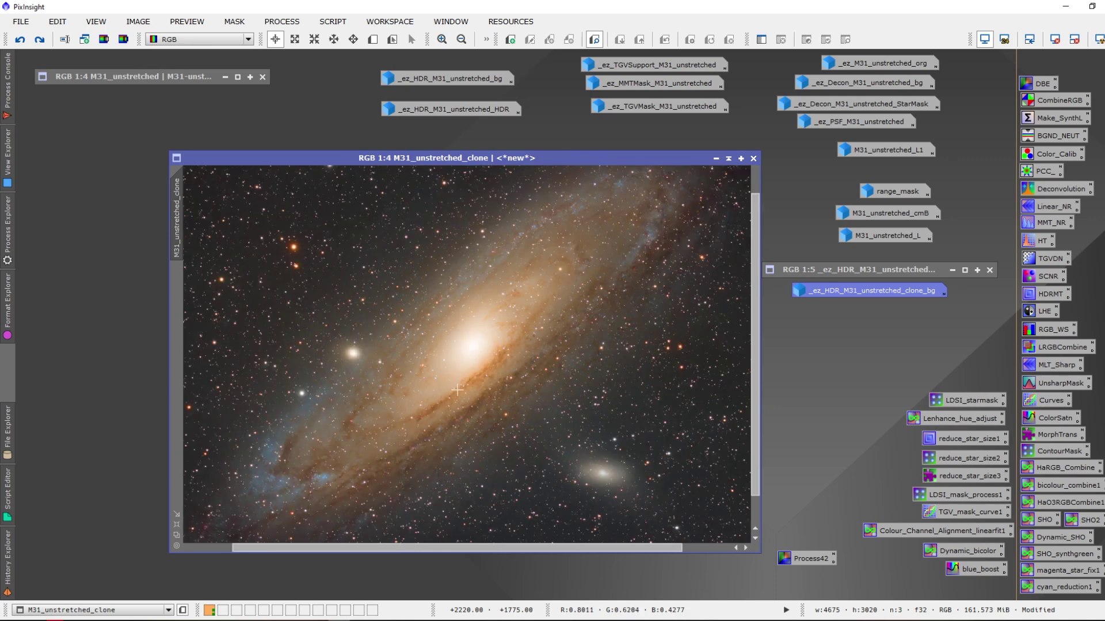
click(287, 24)
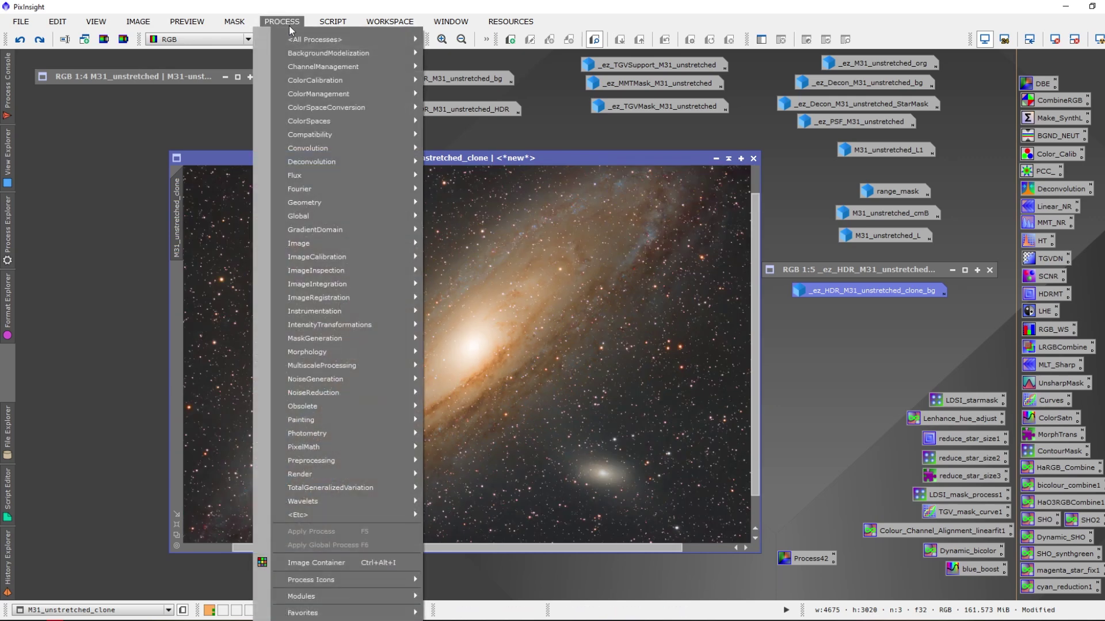
mouse_move(326, 340)
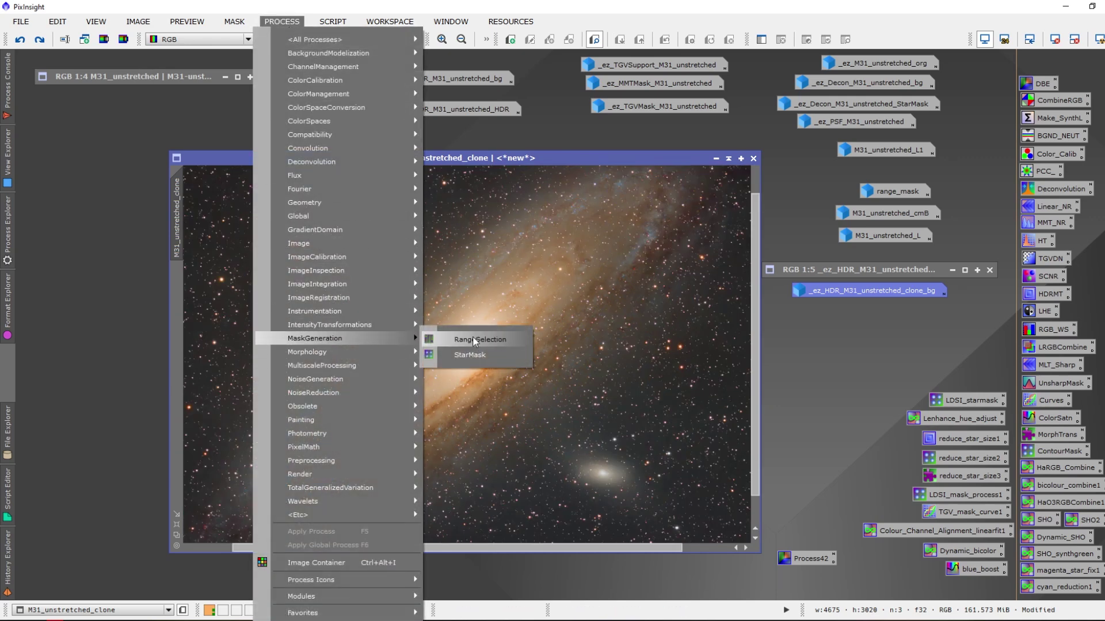
click(473, 339)
click(927, 298)
click(733, 298)
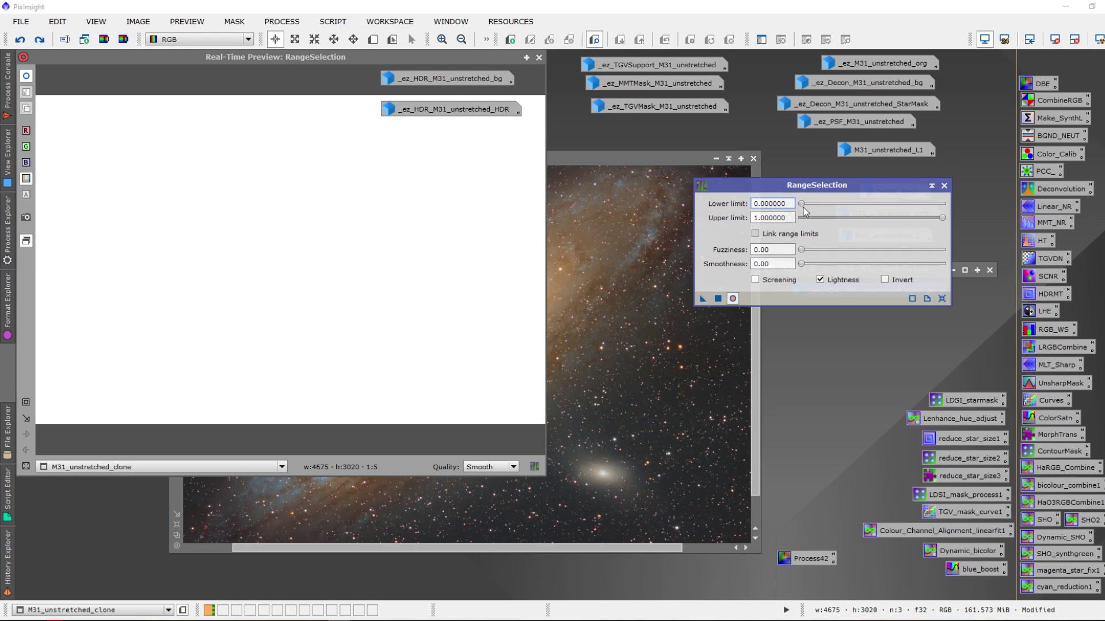
Isolate the bright galaxy core in RangeSelection with a lower limit of 0.57 and a smoothness of 100.
drag(801, 205, 879, 206)
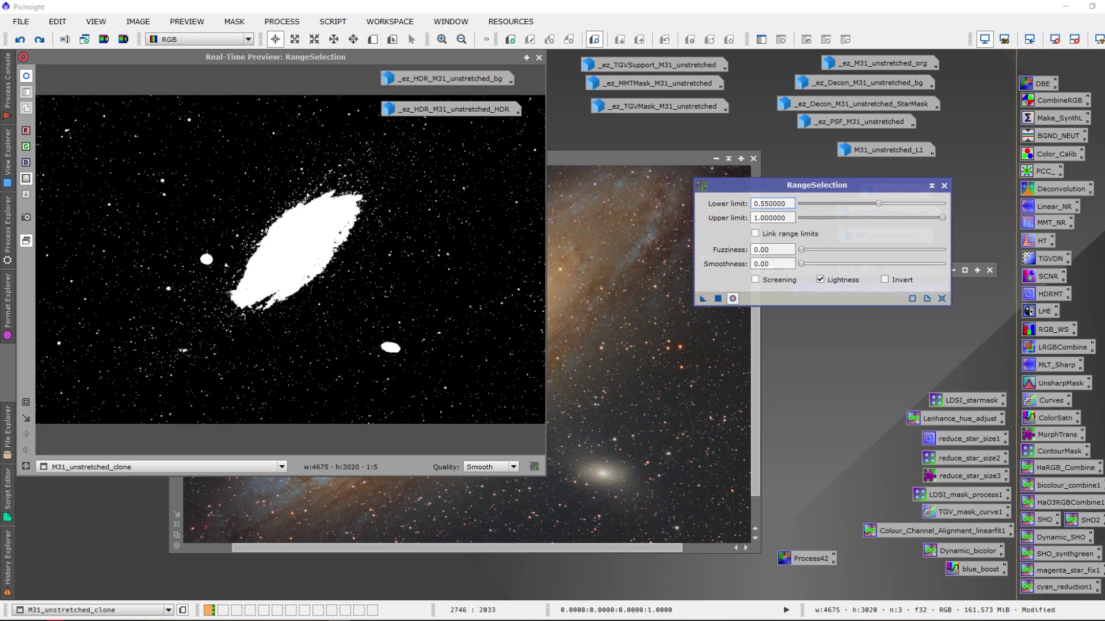
drag(879, 204, 882, 204)
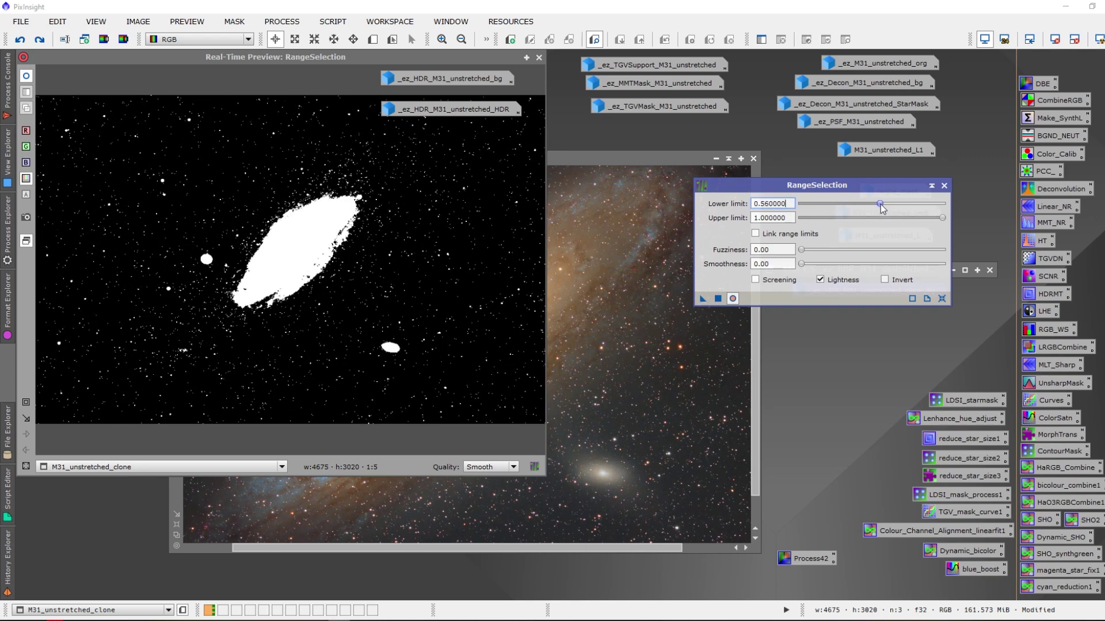
drag(880, 204, 883, 204)
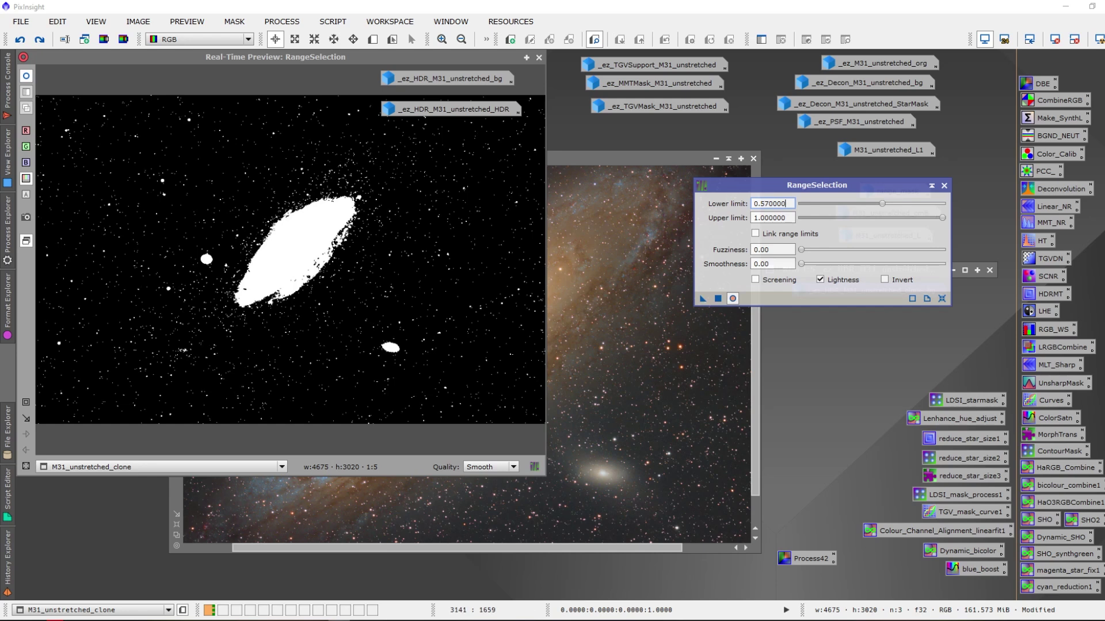
double_click(771, 264)
text(100)
key(Return)
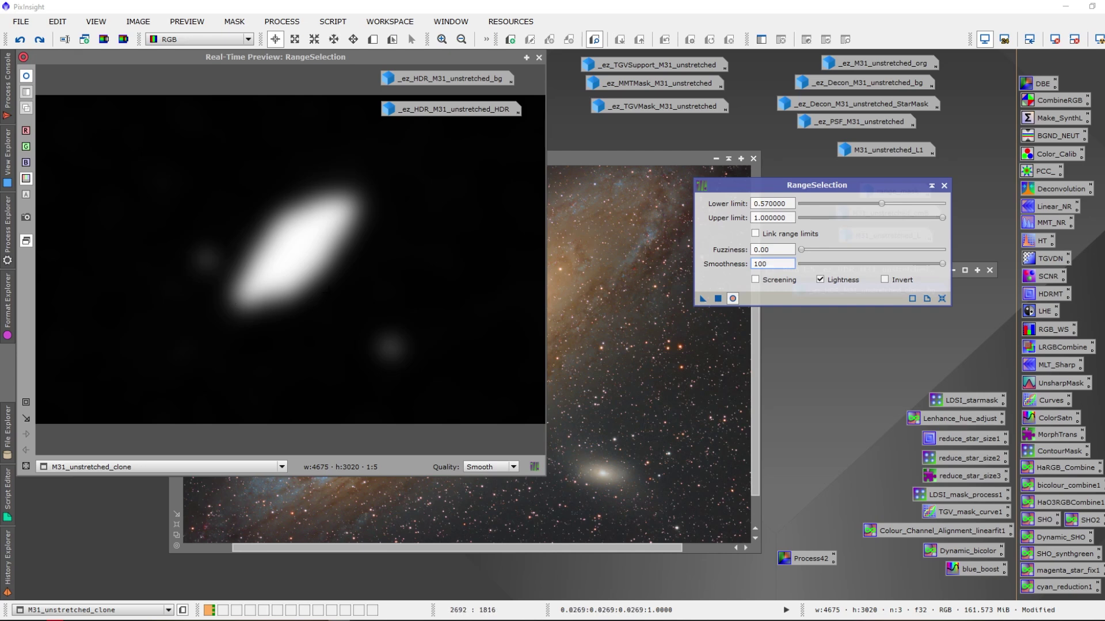
Generate the range mask from these settings, and close the real-time preview and RangeSelection.
click(718, 298)
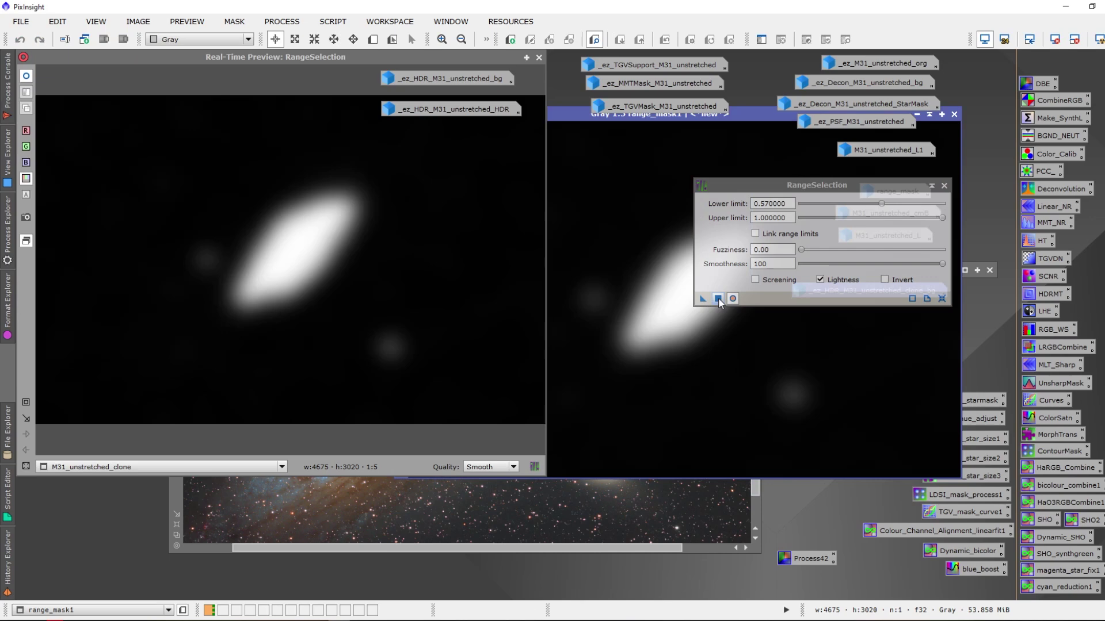
click(538, 58)
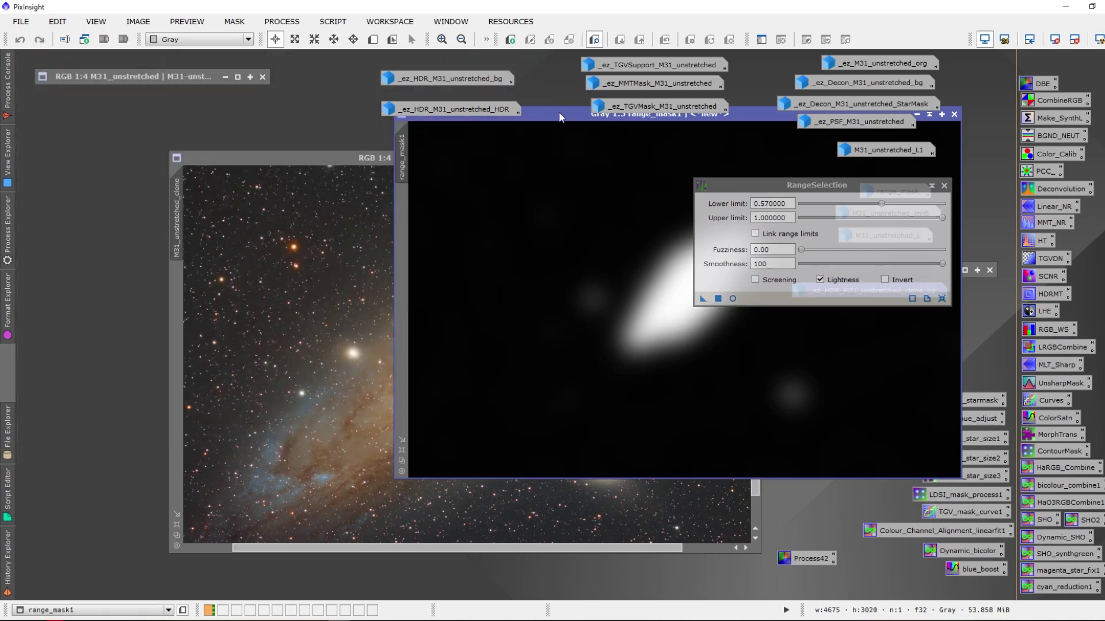
click(944, 185)
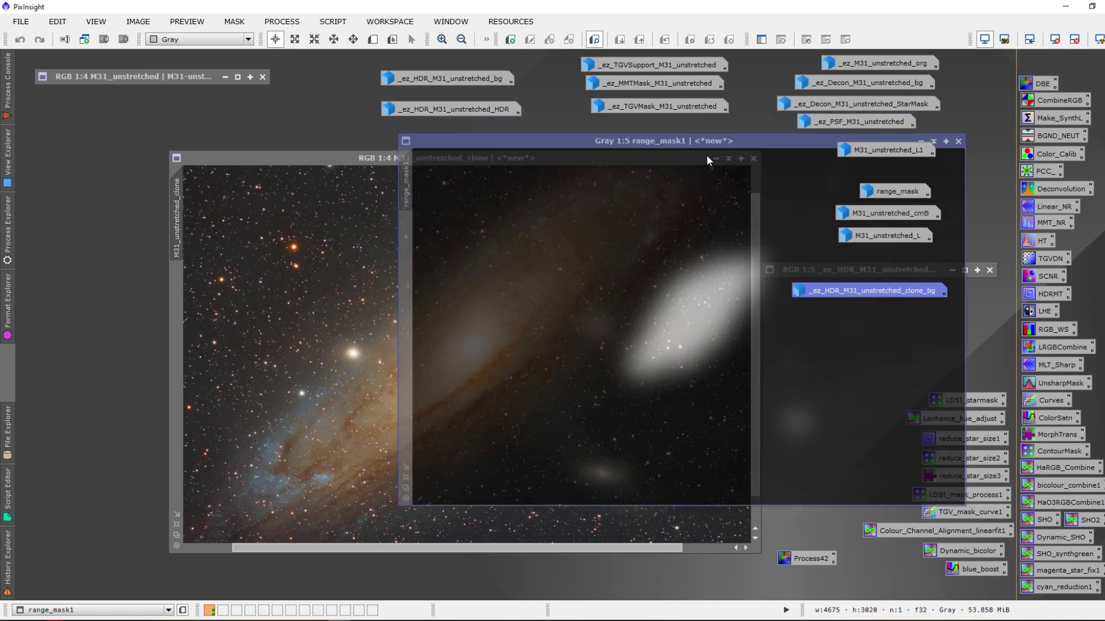
Apply range_mask1 as the mask of M31_unstretched_clone and hide the red mask overlay.
drag(701, 115, 728, 144)
drag(427, 187, 175, 281)
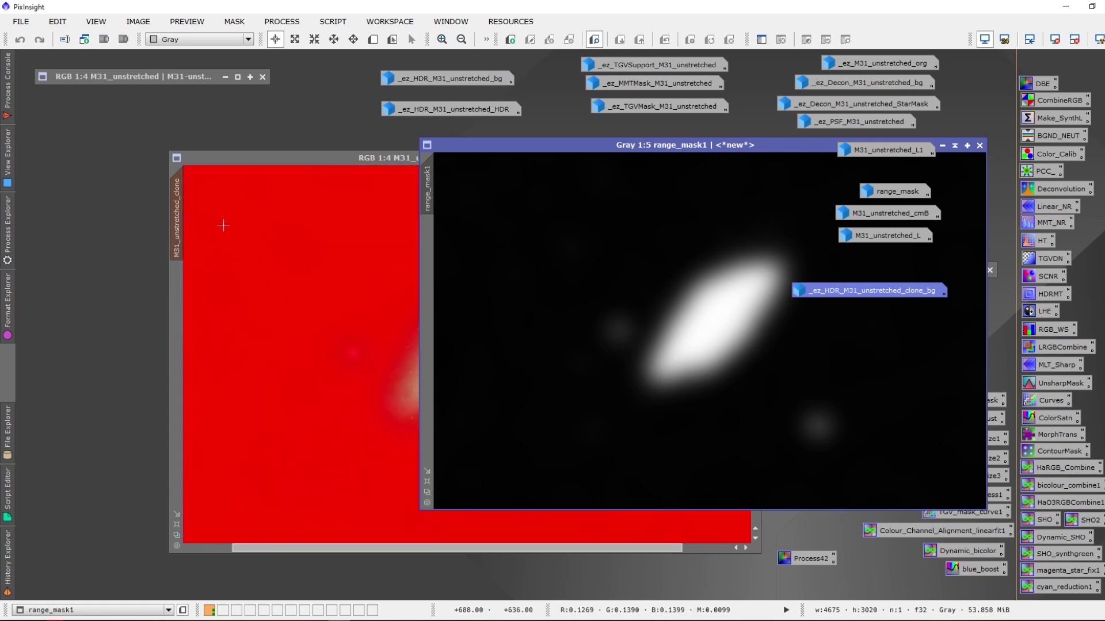
click(264, 161)
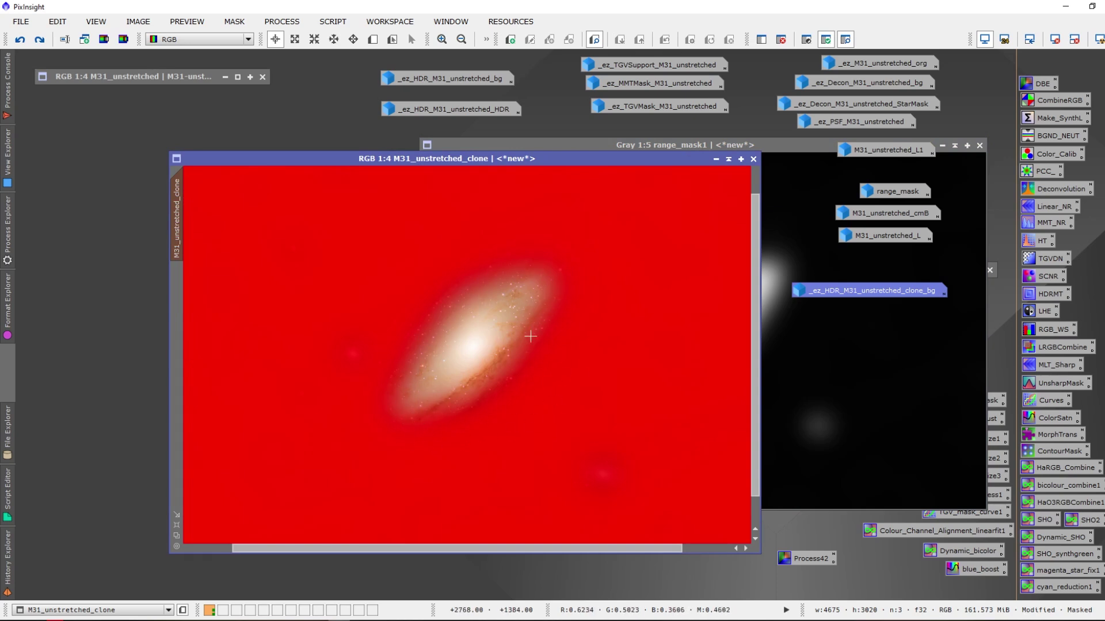
click(845, 40)
click(845, 40)
click(843, 41)
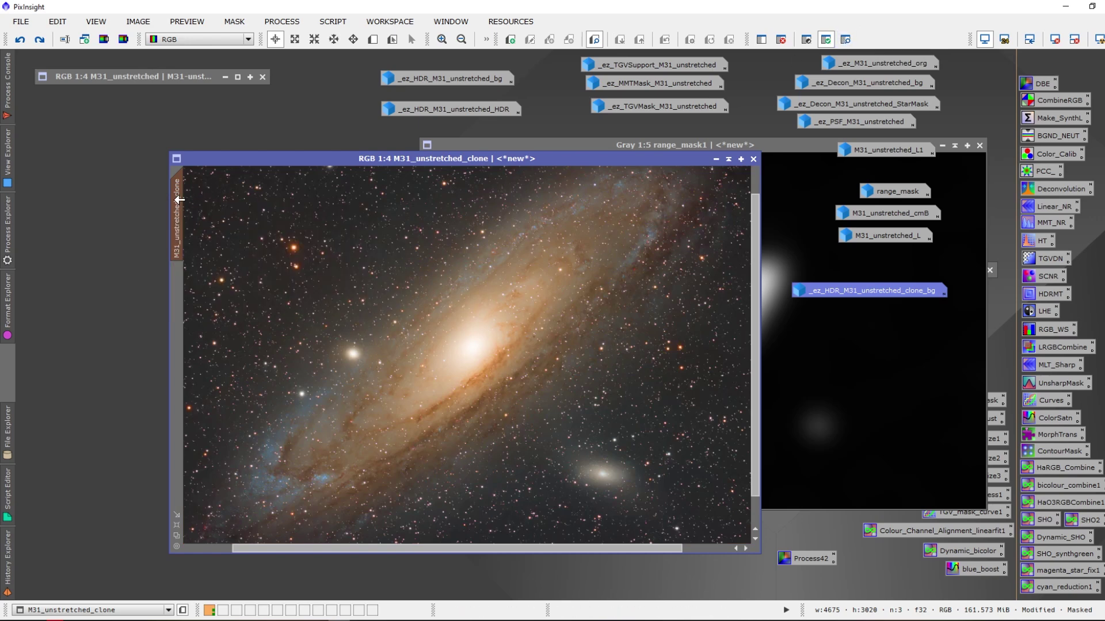
Open HDRMultiscaleTransform beside the clone image and enable To lightness and Lightness mask.
double_click(1053, 296)
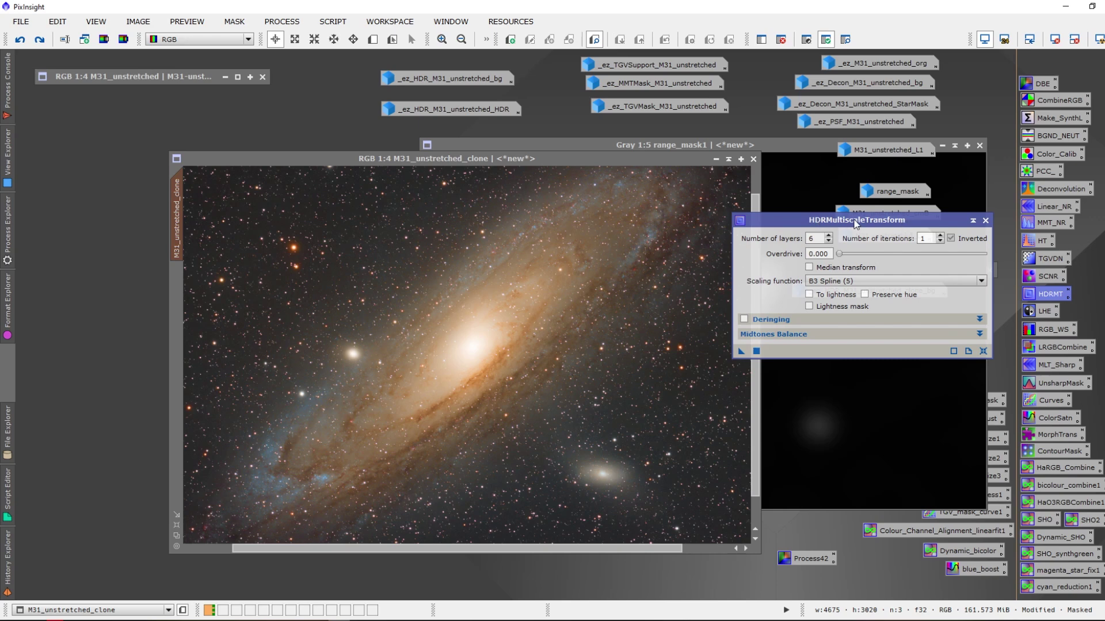
click(333, 21)
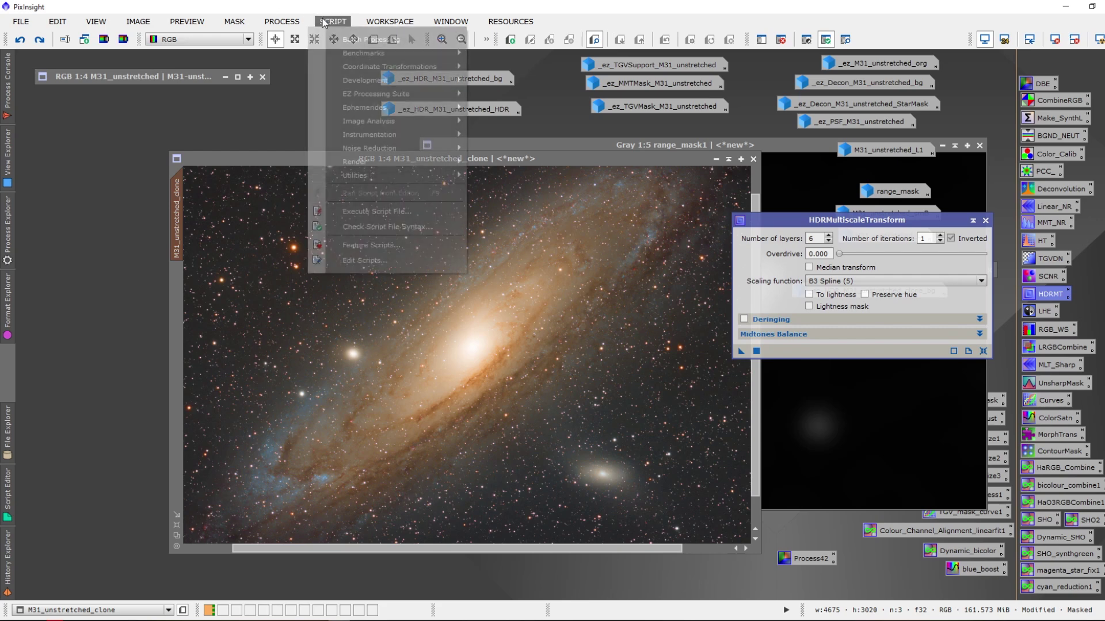
mouse_move(347, 92)
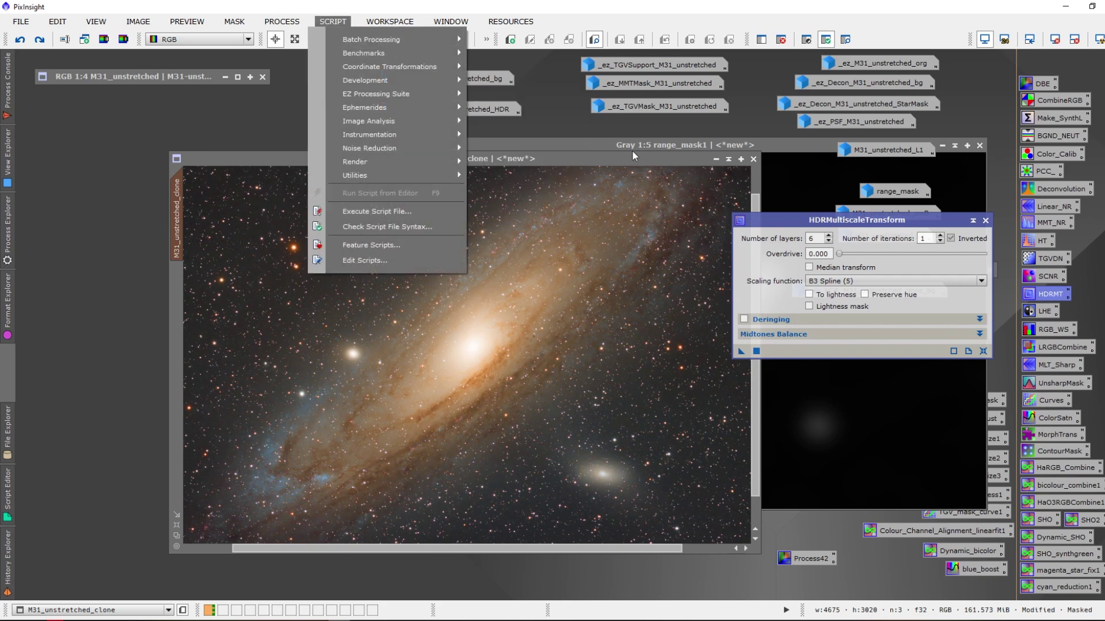
drag(626, 160, 601, 168)
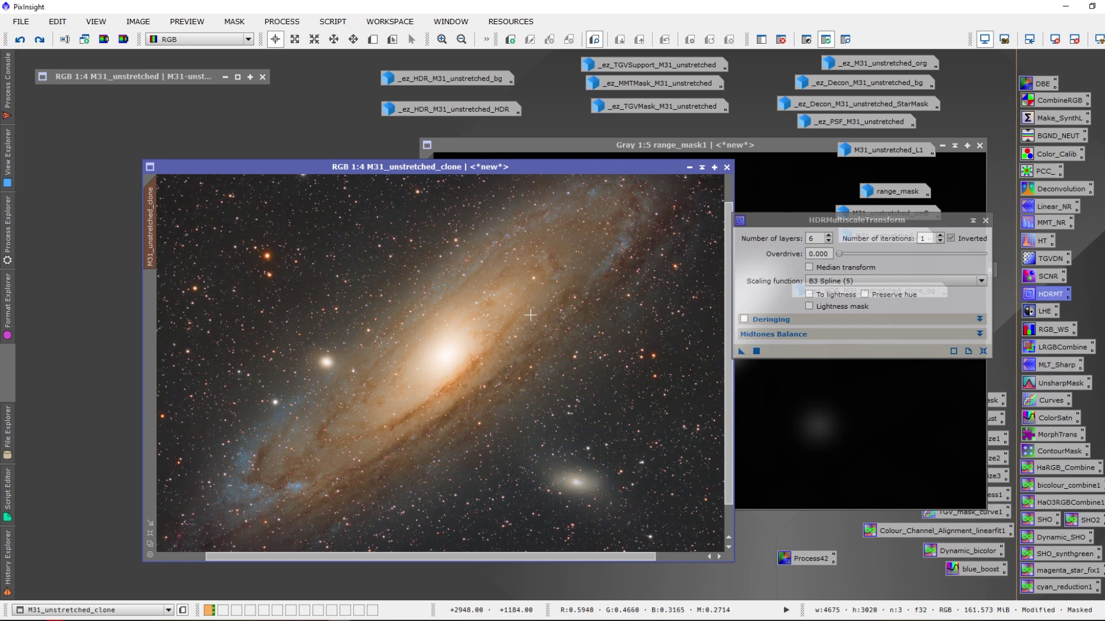
drag(813, 220, 792, 219)
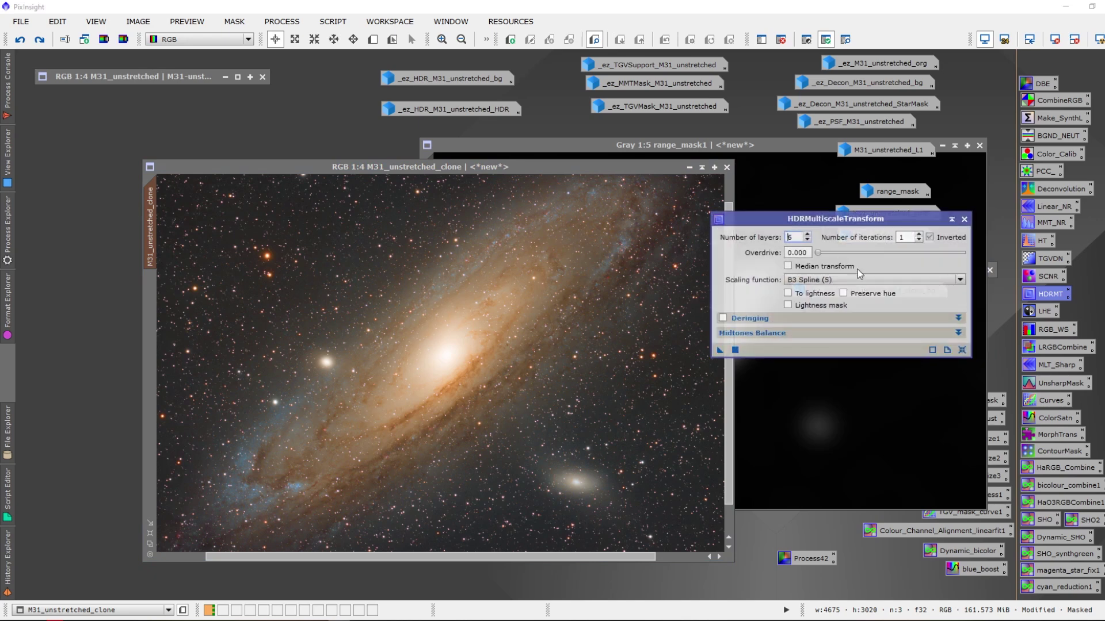
click(789, 305)
click(789, 294)
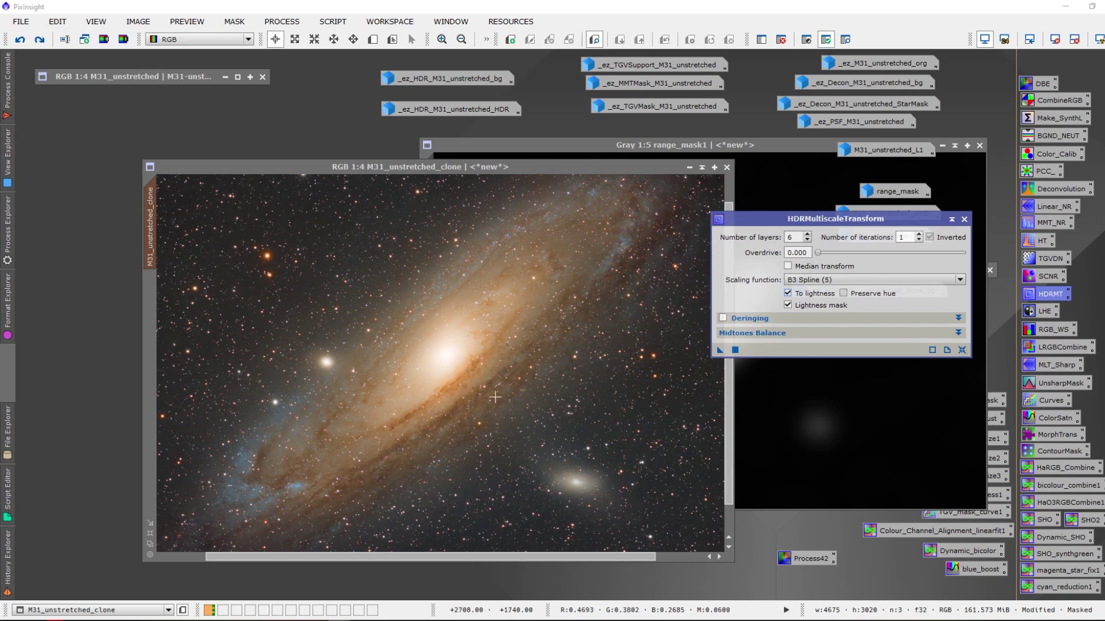
Create a preview of about 1476 × 1008 px around the galaxy core and apply HDRMultiscaleTransform with 6 layers to it.
key(alt+n)
drag(333, 282, 552, 430)
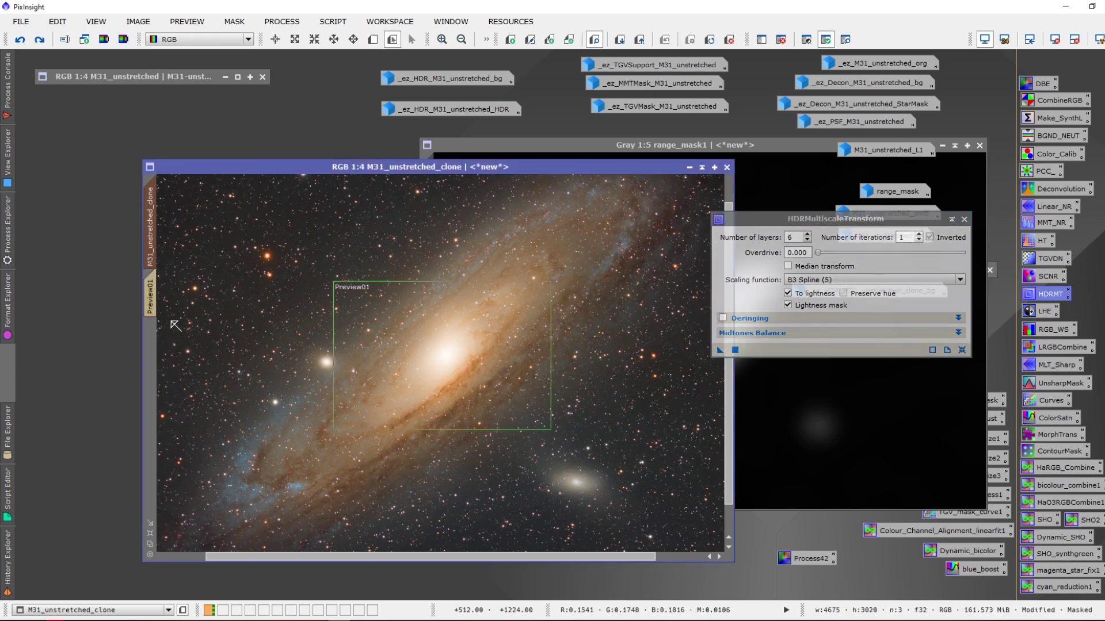
click(150, 296)
scroll(431, 373, up, 2)
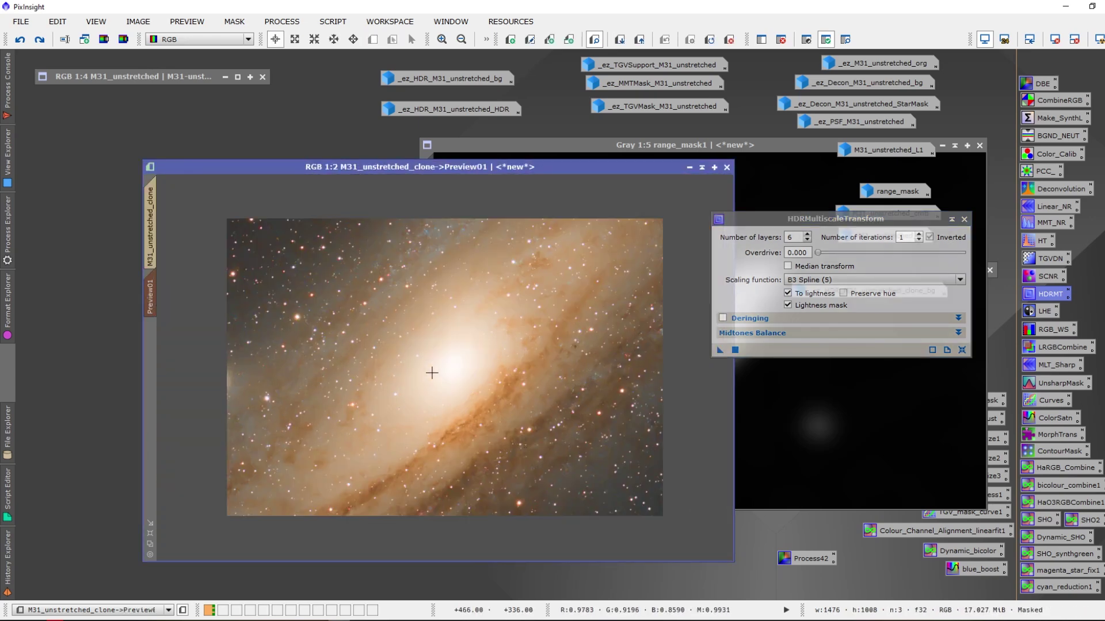
drag(720, 349, 528, 375)
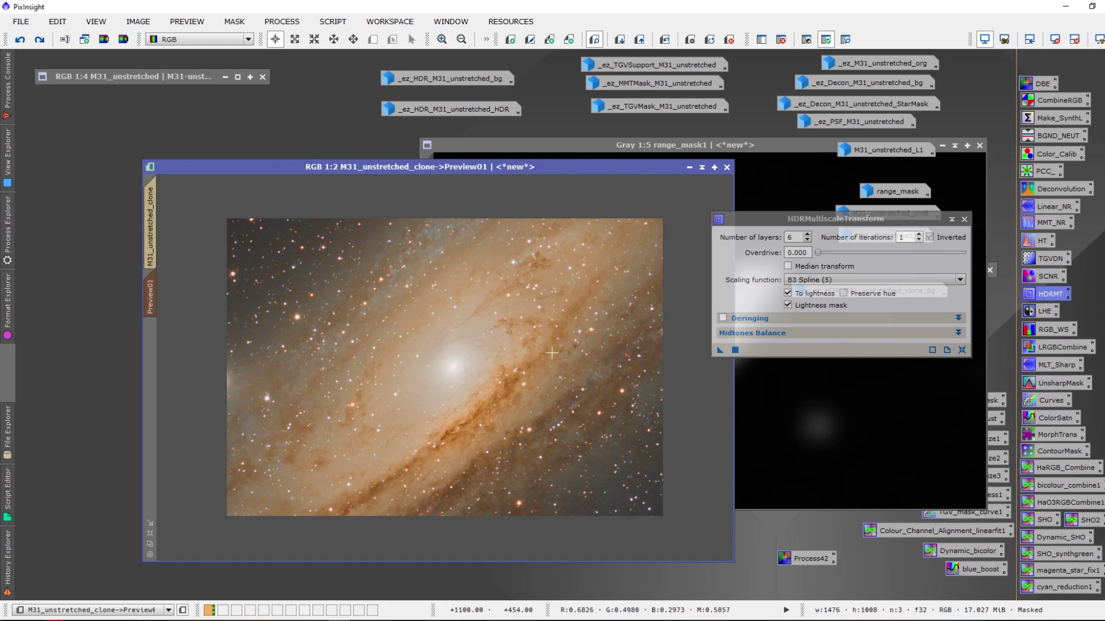
Compare HDRMultiscaleTransform with 7 and 8 layers on the core preview, ending with 7 layers.
click(807, 235)
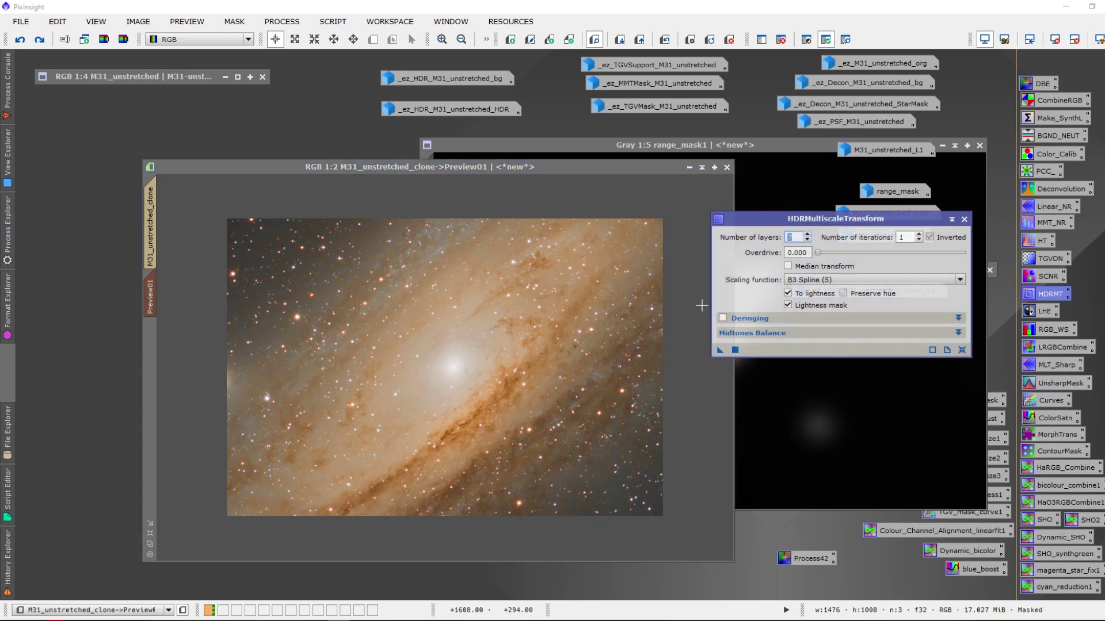
drag(718, 352, 469, 353)
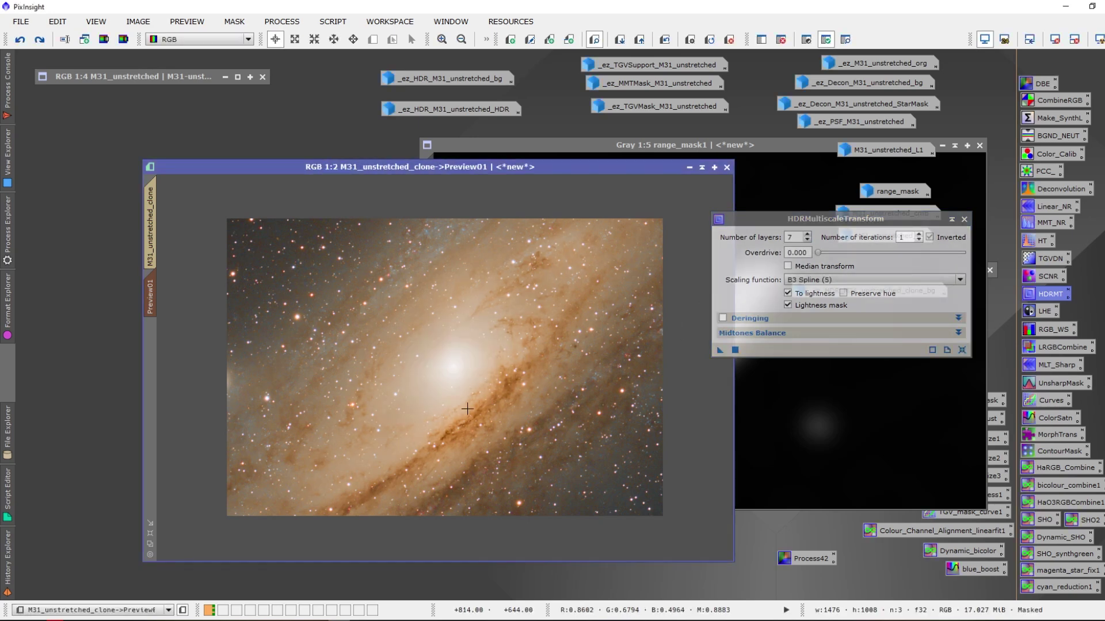
click(808, 236)
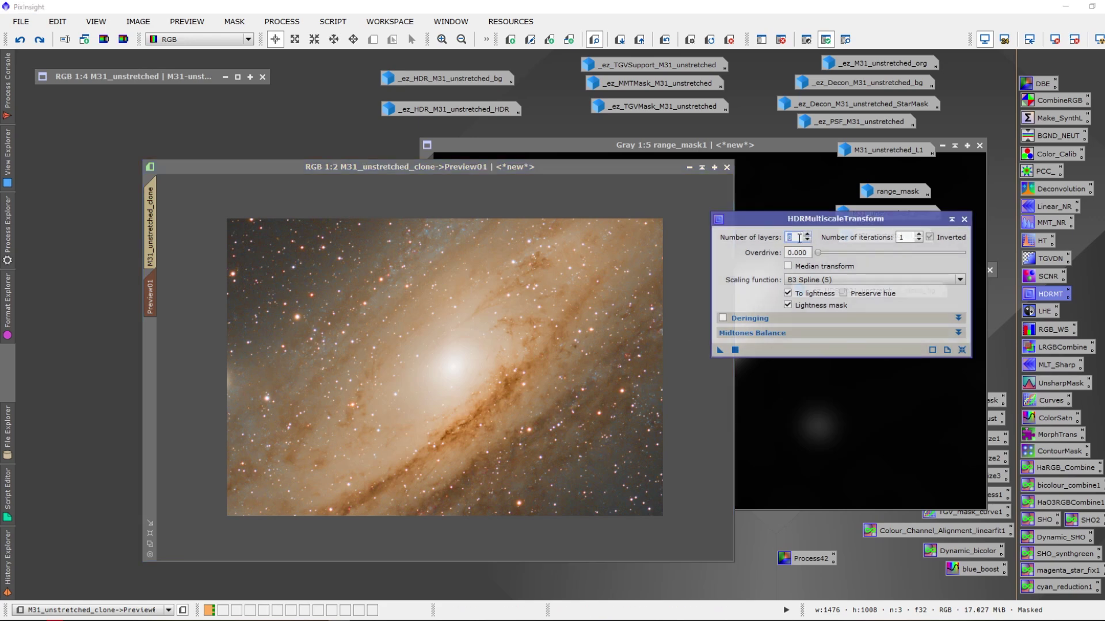
drag(720, 350, 573, 348)
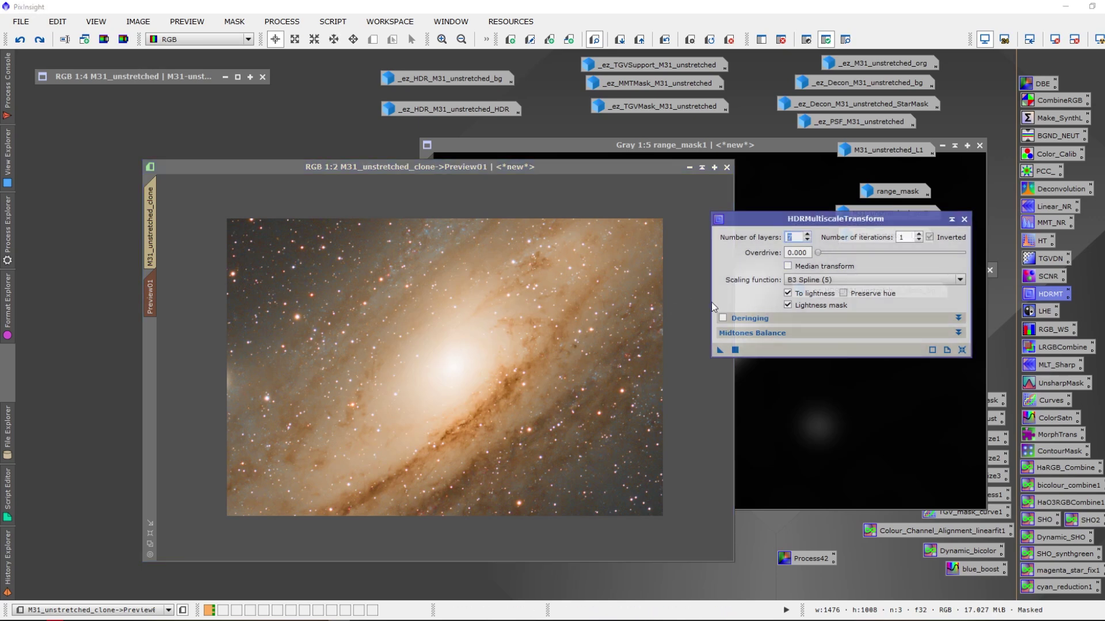
drag(719, 350, 508, 363)
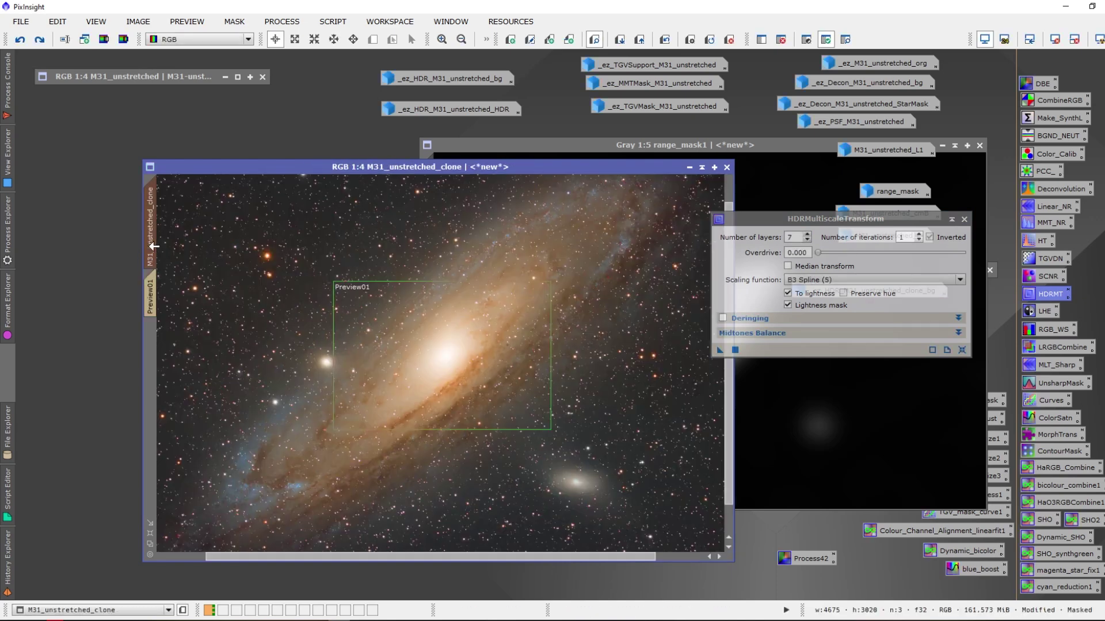
Try the 7-layer HDRMultiscaleTransform on the full M31_unstretched_clone image, inspect the core close up, and undo it.
click(149, 247)
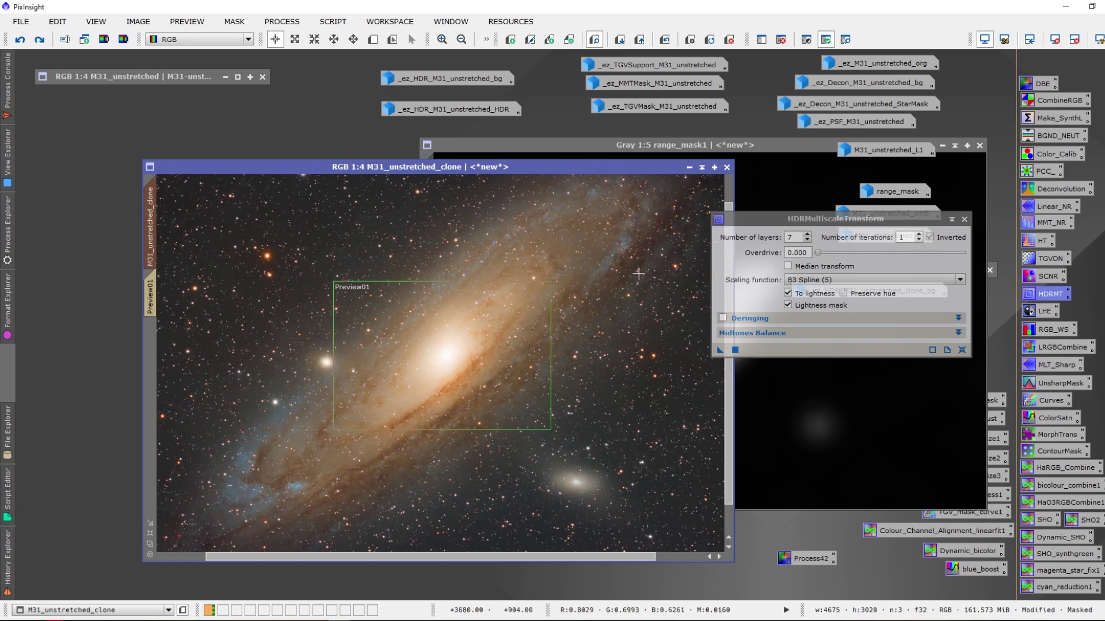
drag(720, 353, 487, 368)
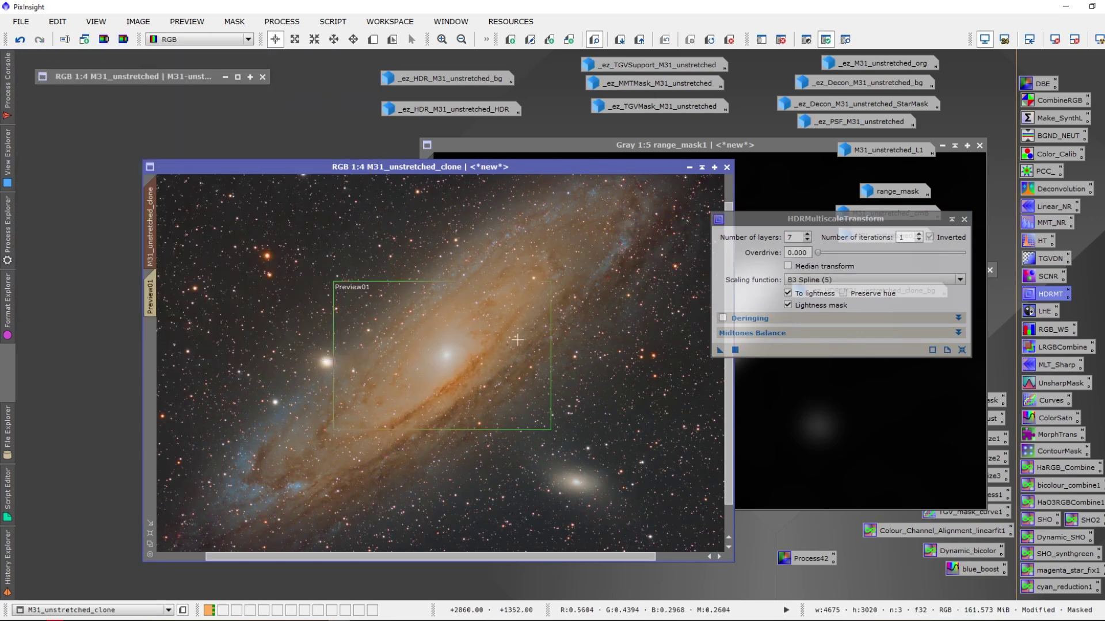
scroll(518, 340, up, 2)
scroll(517, 340, up, 2)
scroll(517, 340, down, 2)
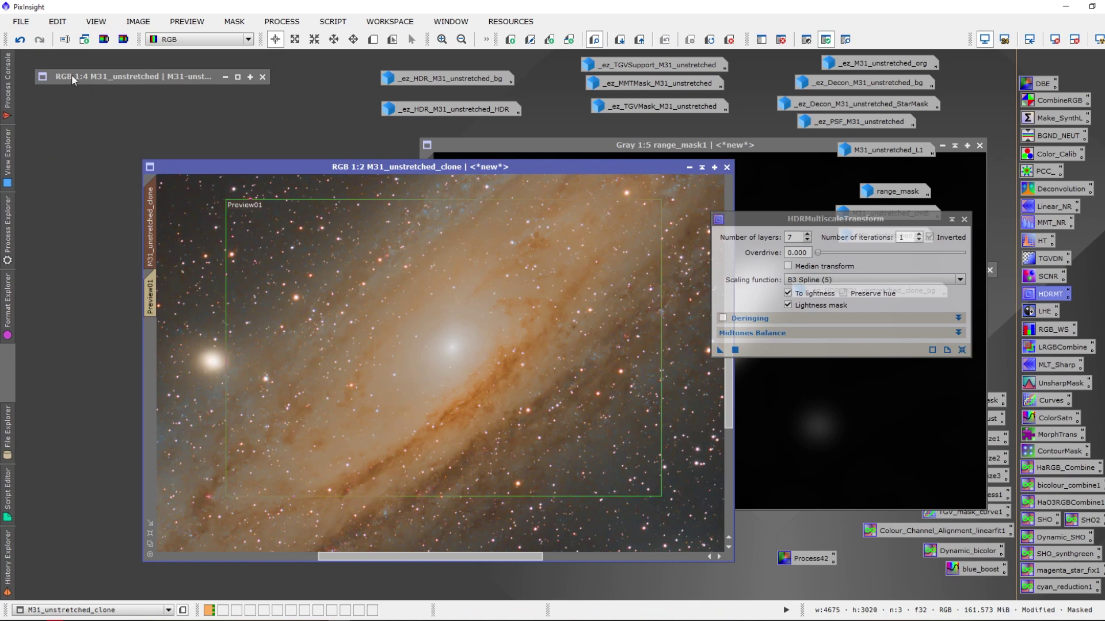
click(20, 39)
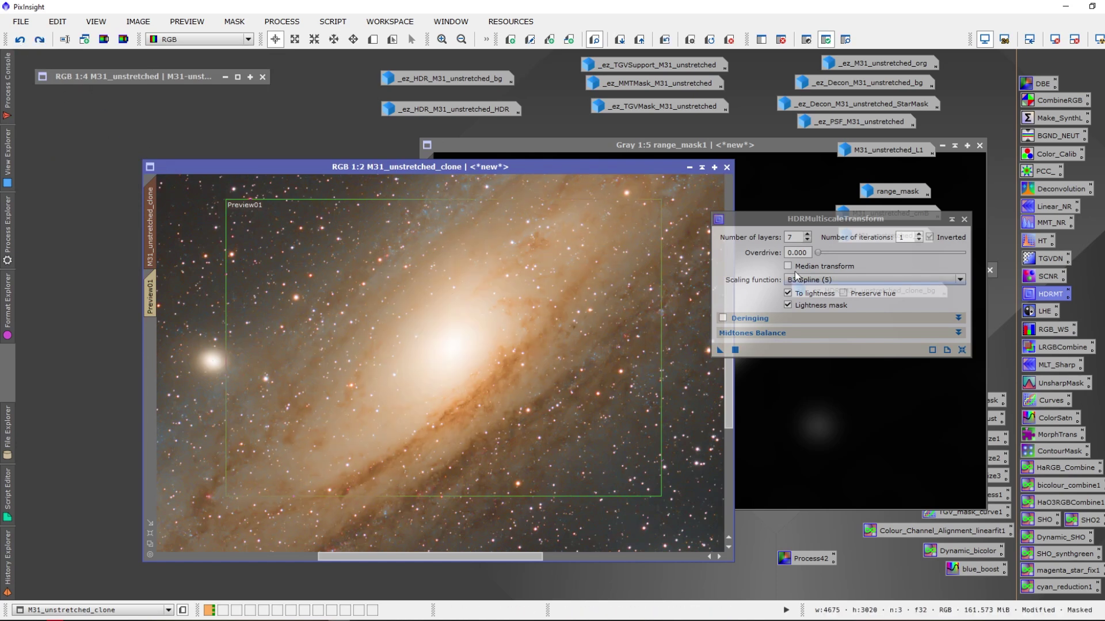
Apply HDRMultiscaleTransform with 8 layers to the full M31_unstretched_clone image and inspect its core close up.
click(808, 234)
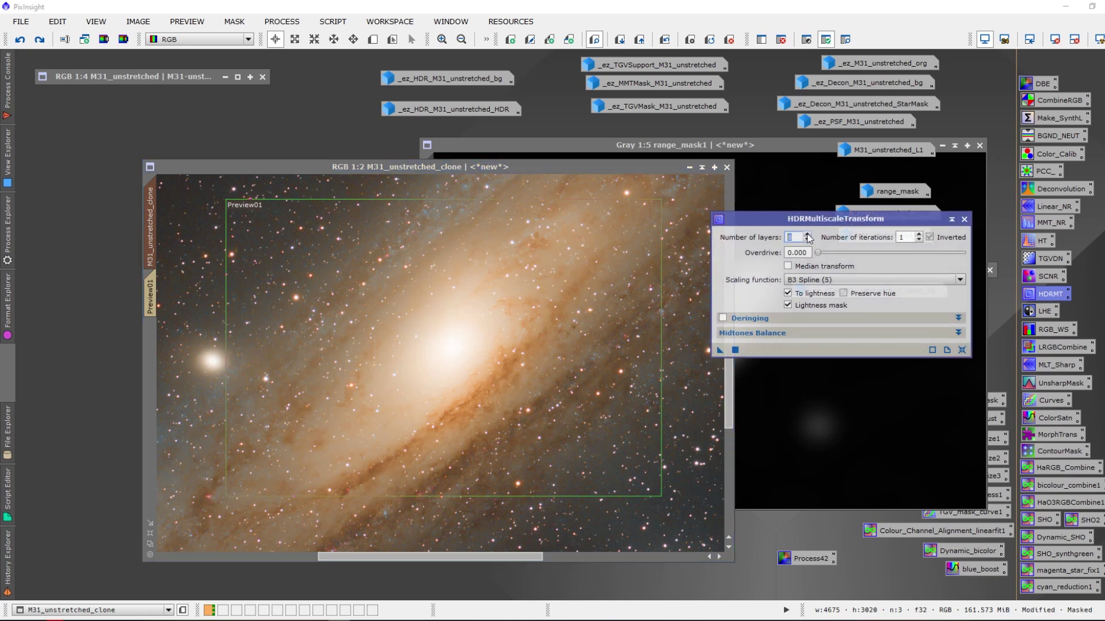
drag(719, 350, 467, 337)
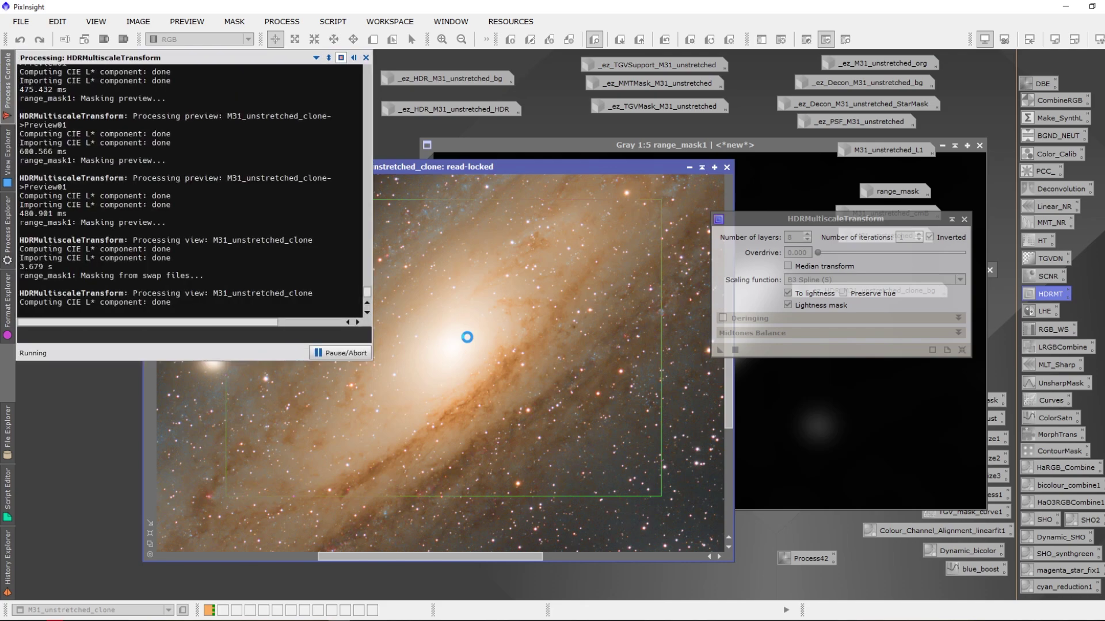
scroll(506, 351, down, 2)
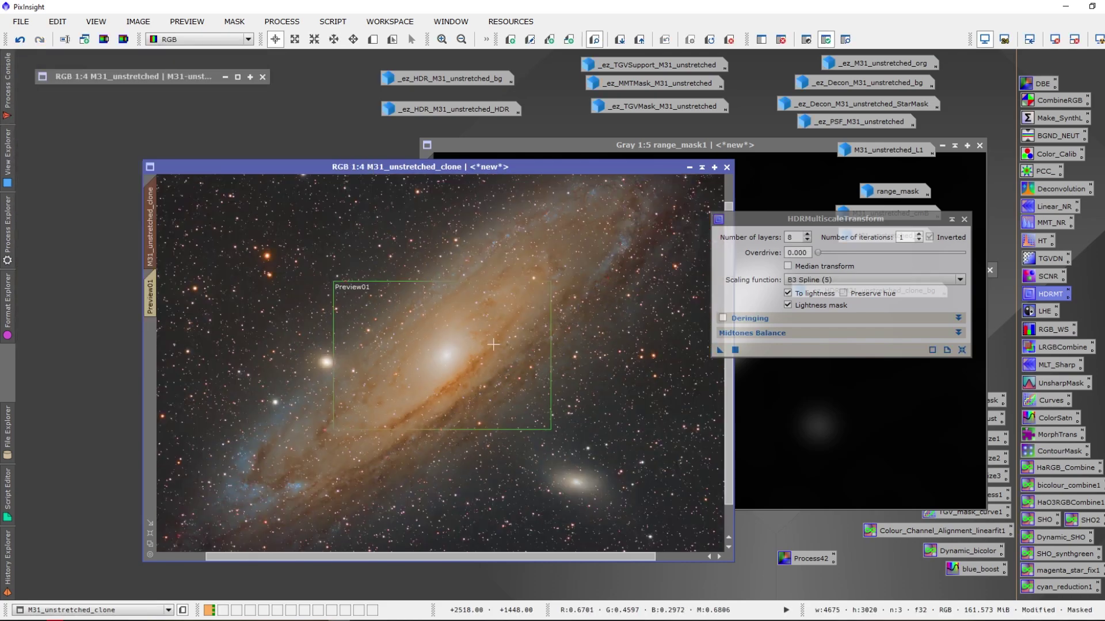
scroll(493, 344, up, 3)
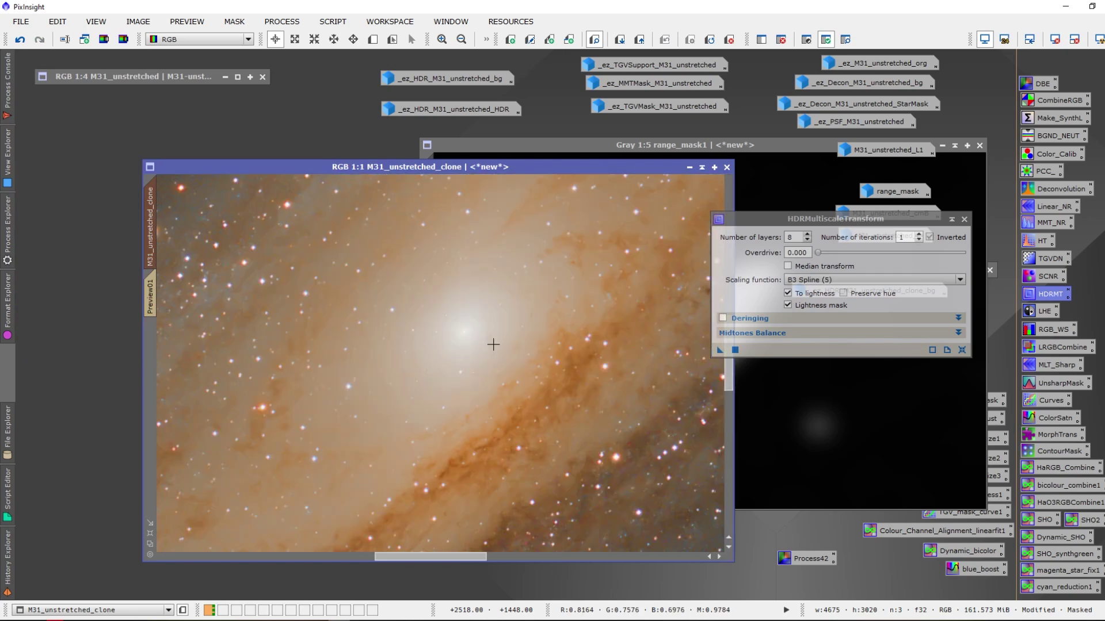
Show the mask overlay on the core, remove the mask from M31_unstretched_clone, and examine the unmasked core.
click(845, 39)
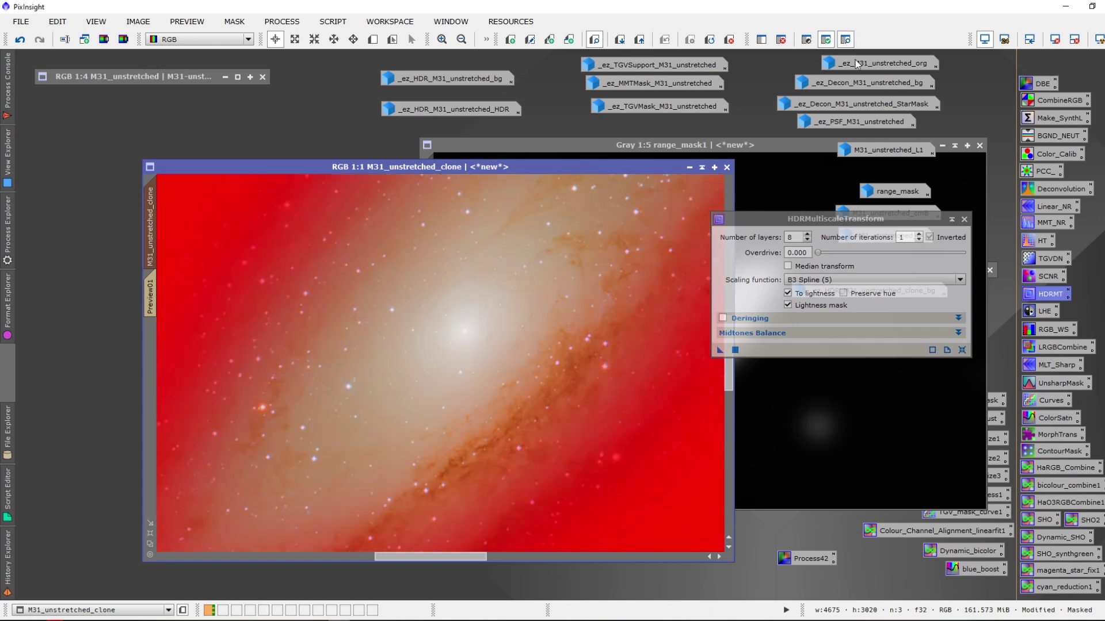
click(782, 45)
scroll(512, 267, down, 1)
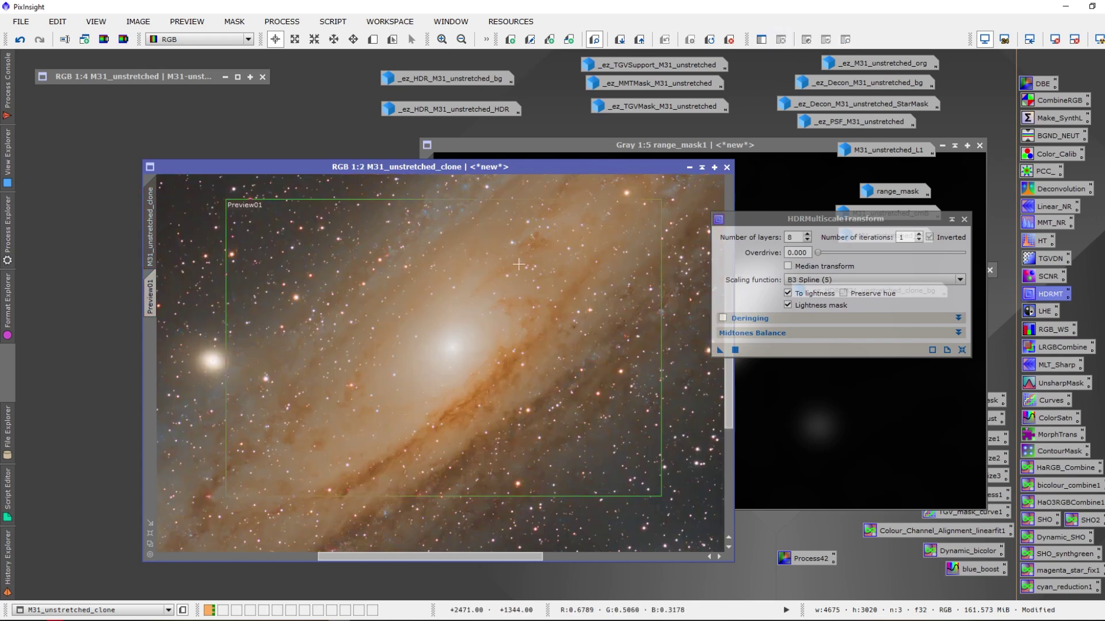
scroll(492, 292, up, 1)
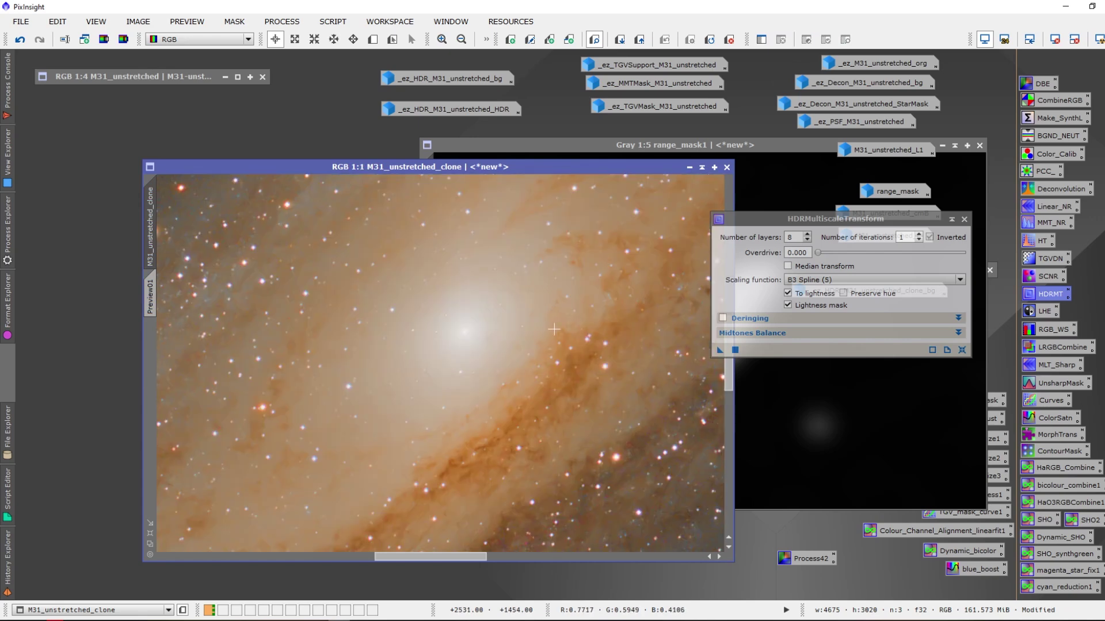
Compare the core of M31_unstretched_clone before and after the HDR processing by undoing and restoring its edits.
drag(559, 167, 553, 173)
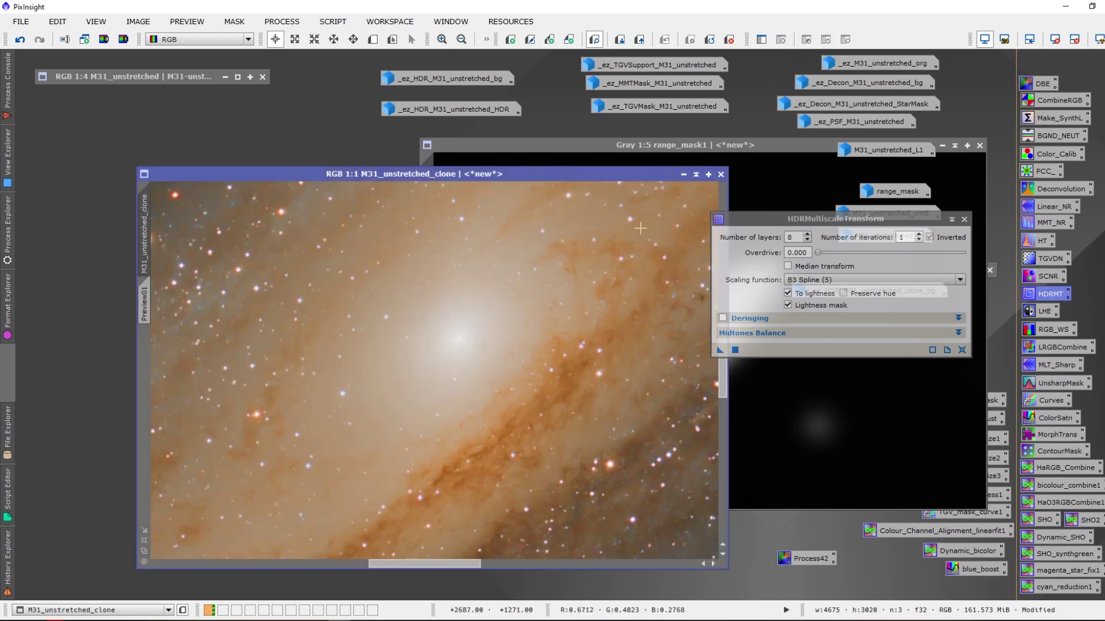
click(14, 45)
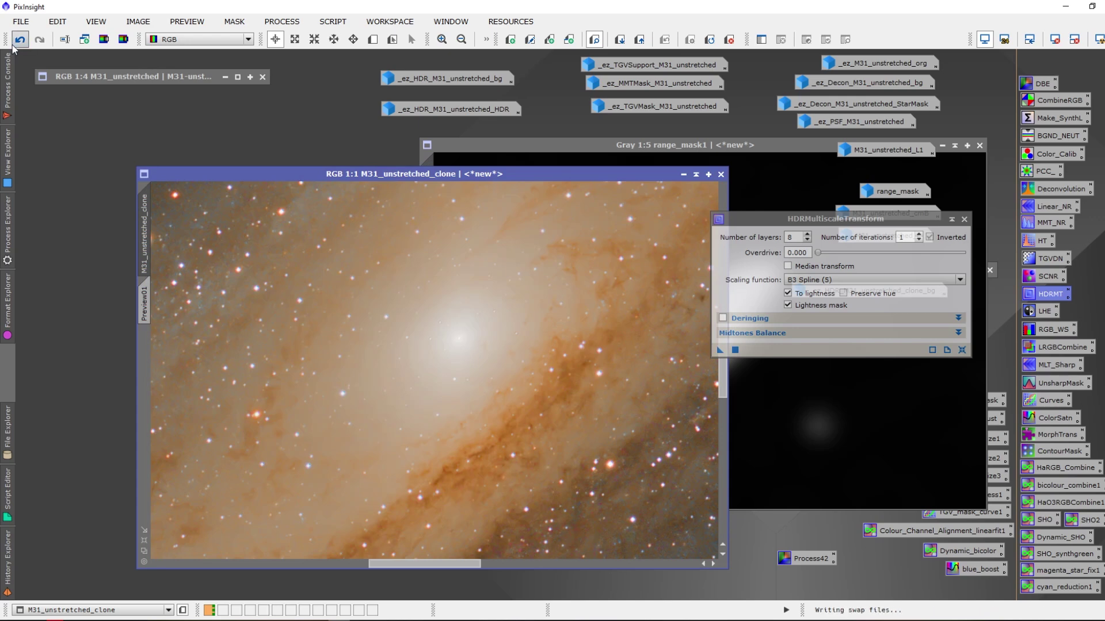
click(14, 45)
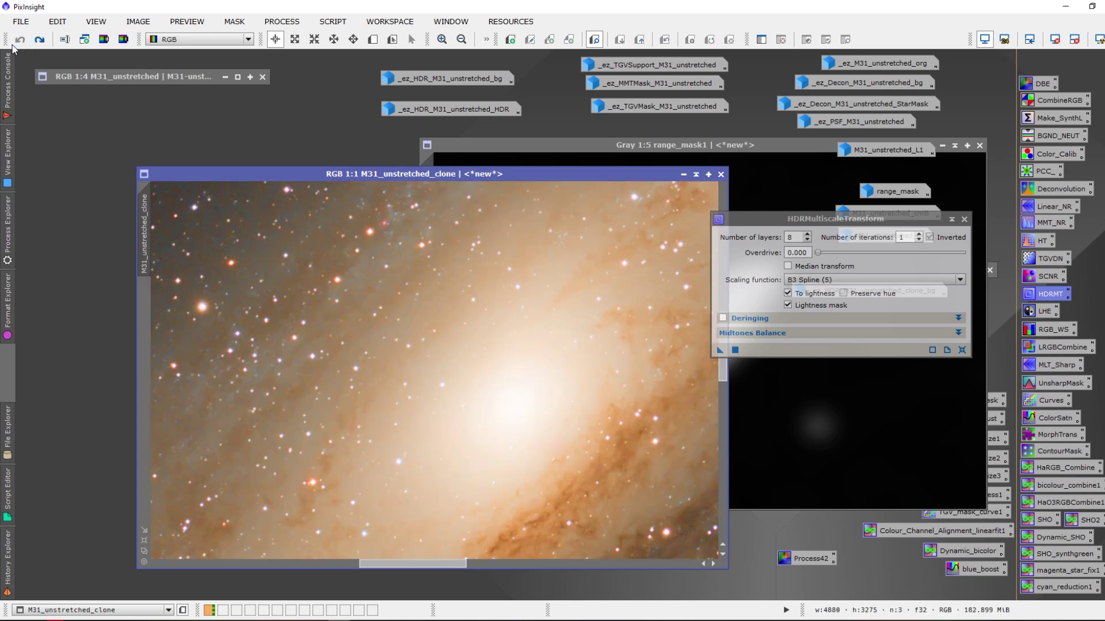
key(ctrl+y)
key(ctrl+z)
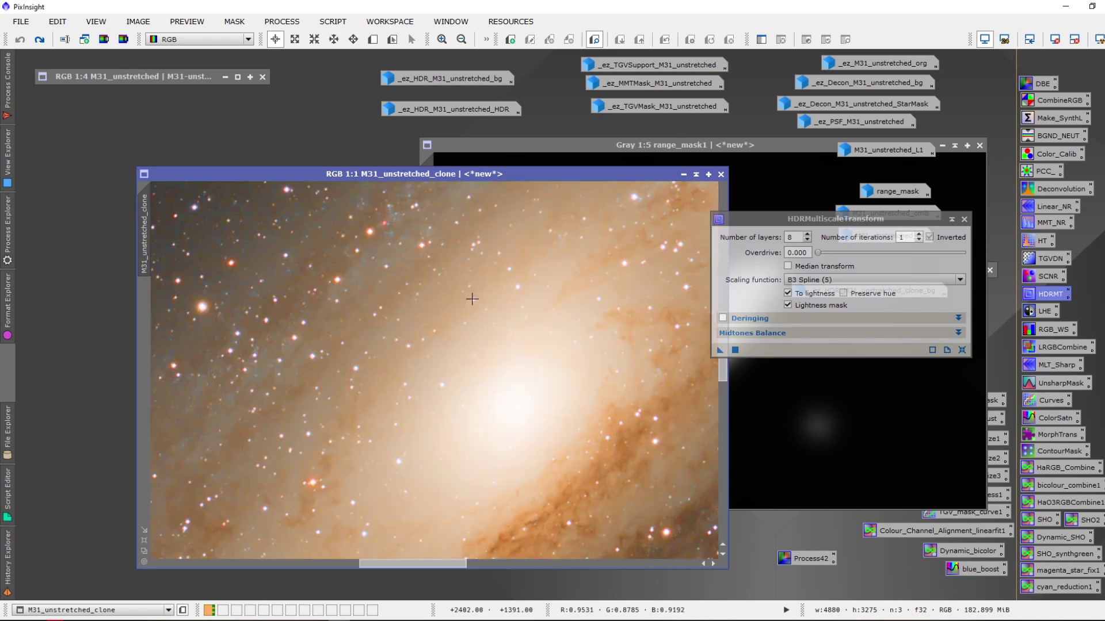
drag(723, 375, 726, 390)
drag(409, 562, 419, 563)
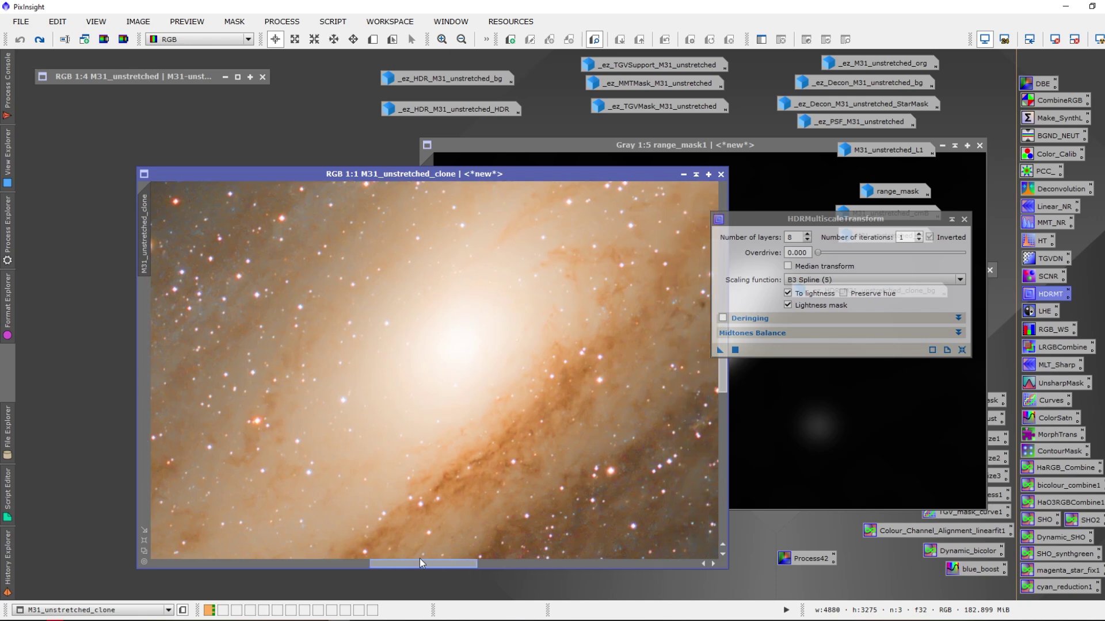
click(39, 40)
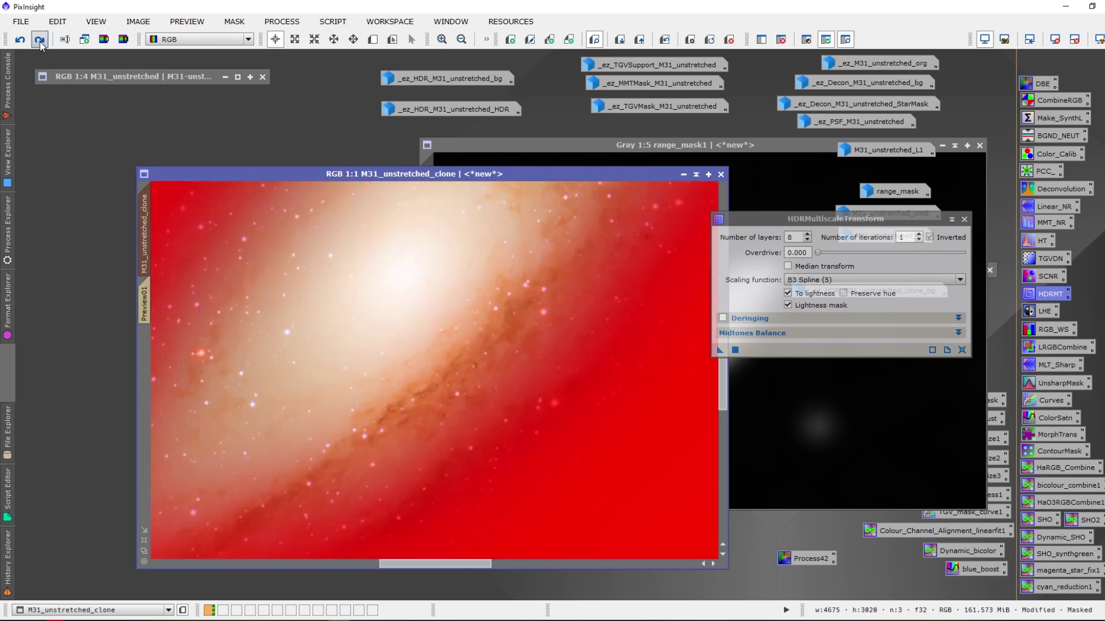
scroll(596, 385, up, 3)
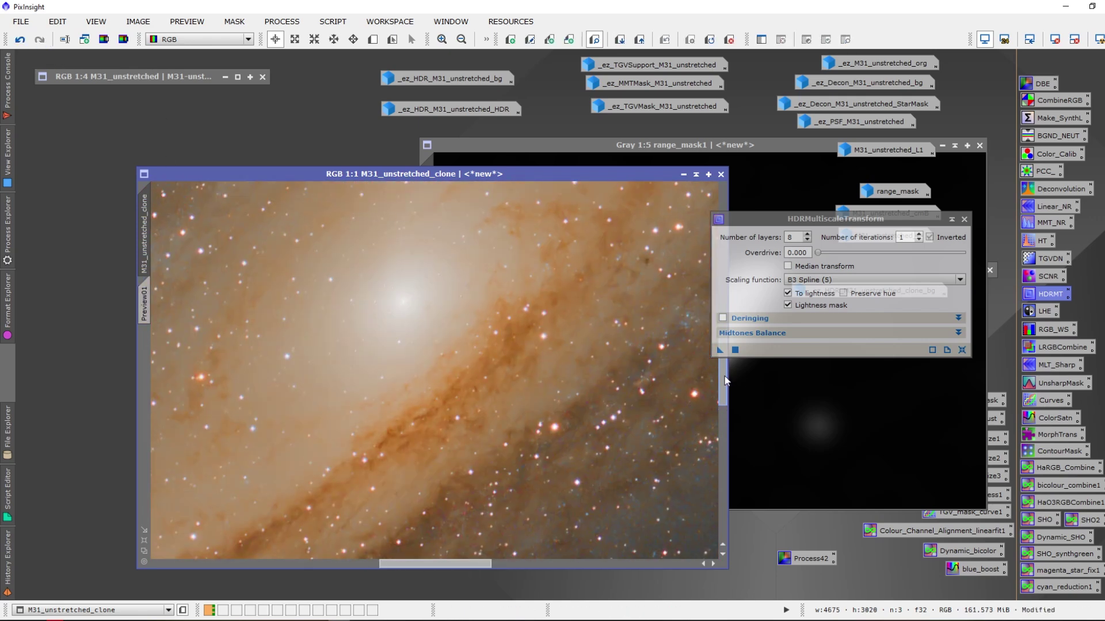
scroll(450, 564, left, 3)
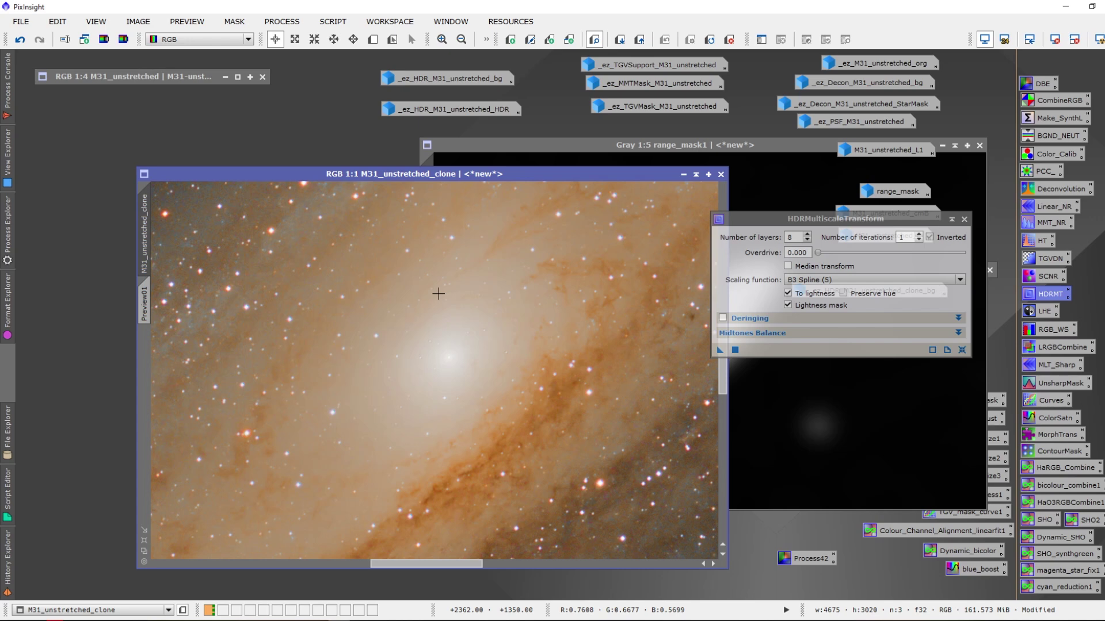
Open the EZ HDR script to review its HDR Blend and HDR Layers options, and close it without running.
click(344, 23)
mouse_move(360, 92)
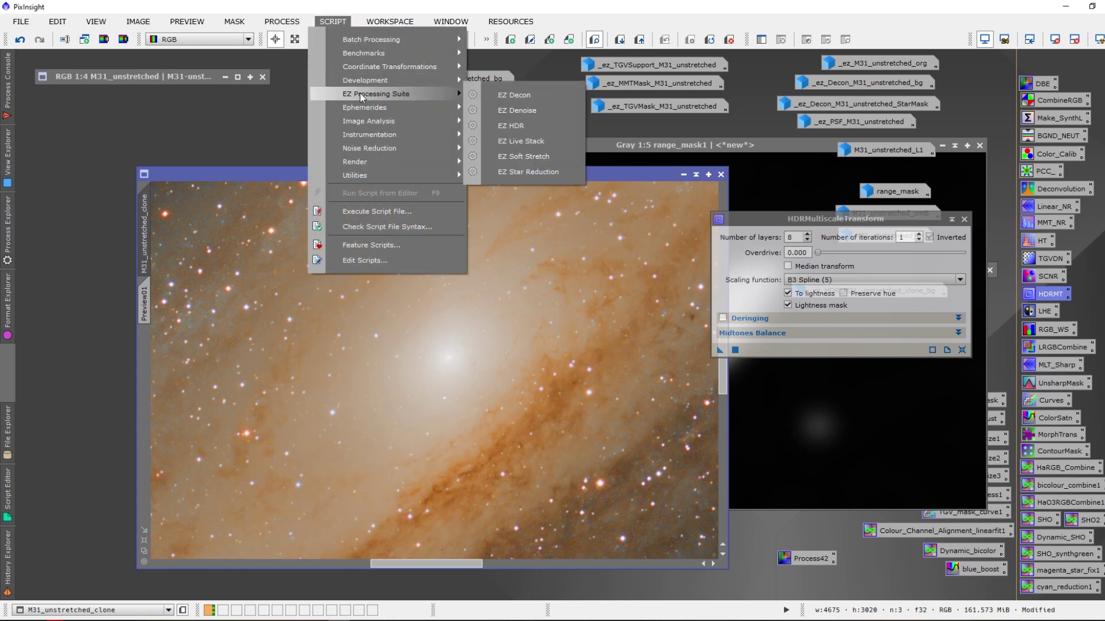
click(514, 125)
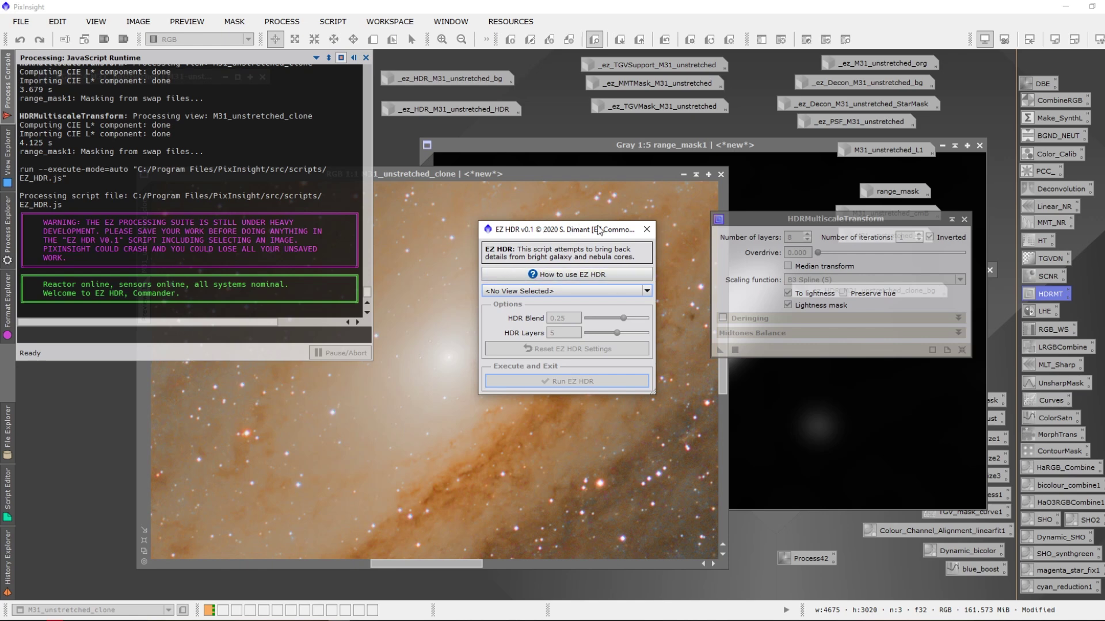
drag(574, 230, 698, 133)
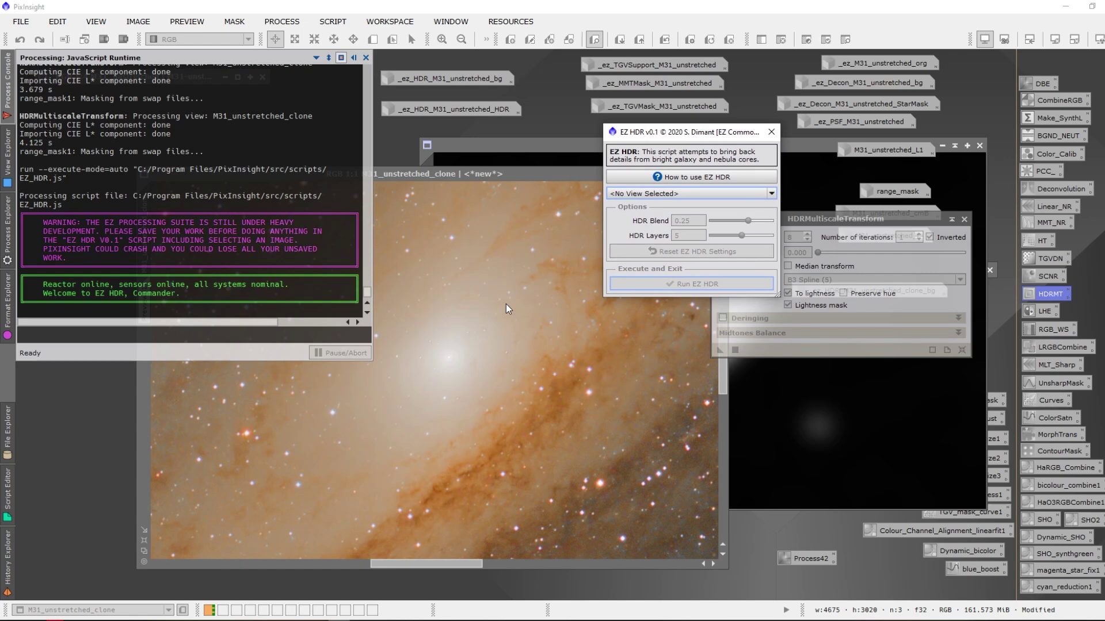
click(771, 132)
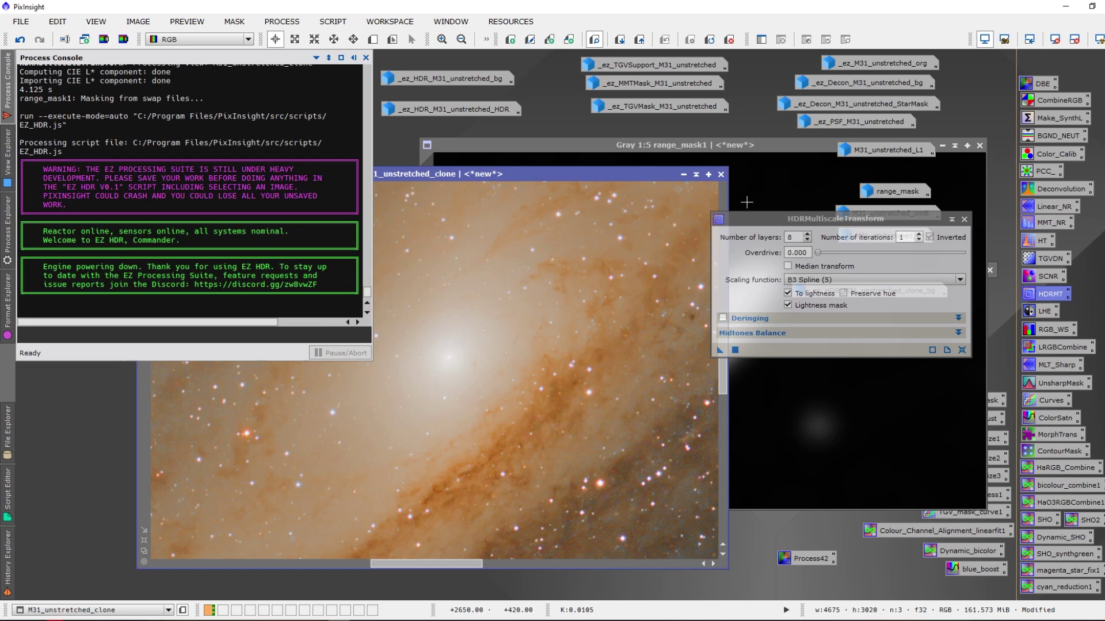
click(332, 22)
mouse_move(360, 93)
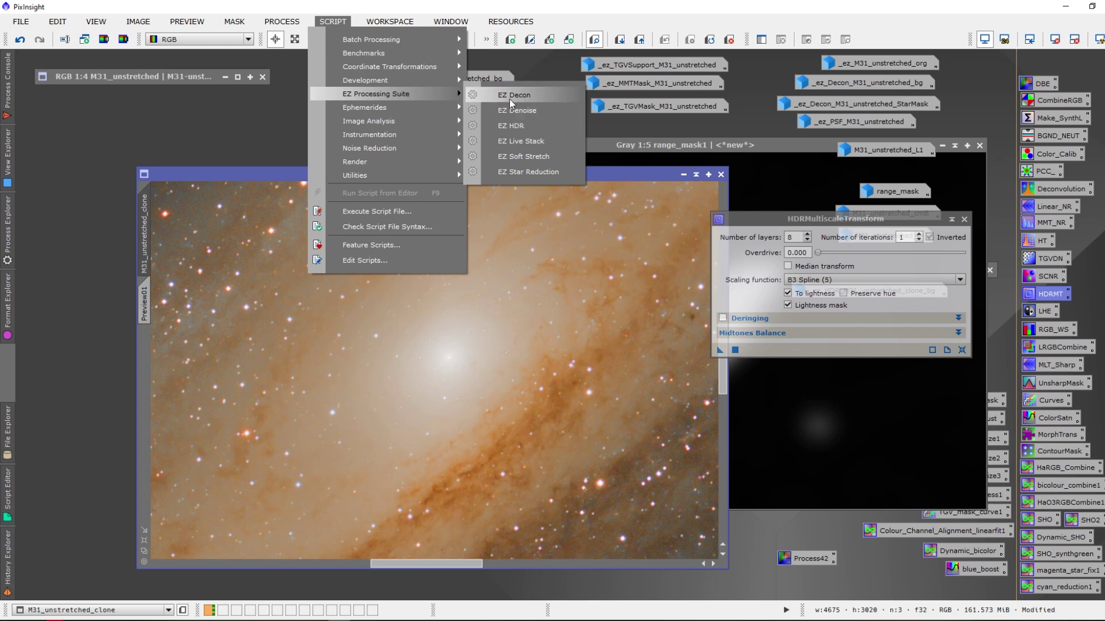
click(551, 174)
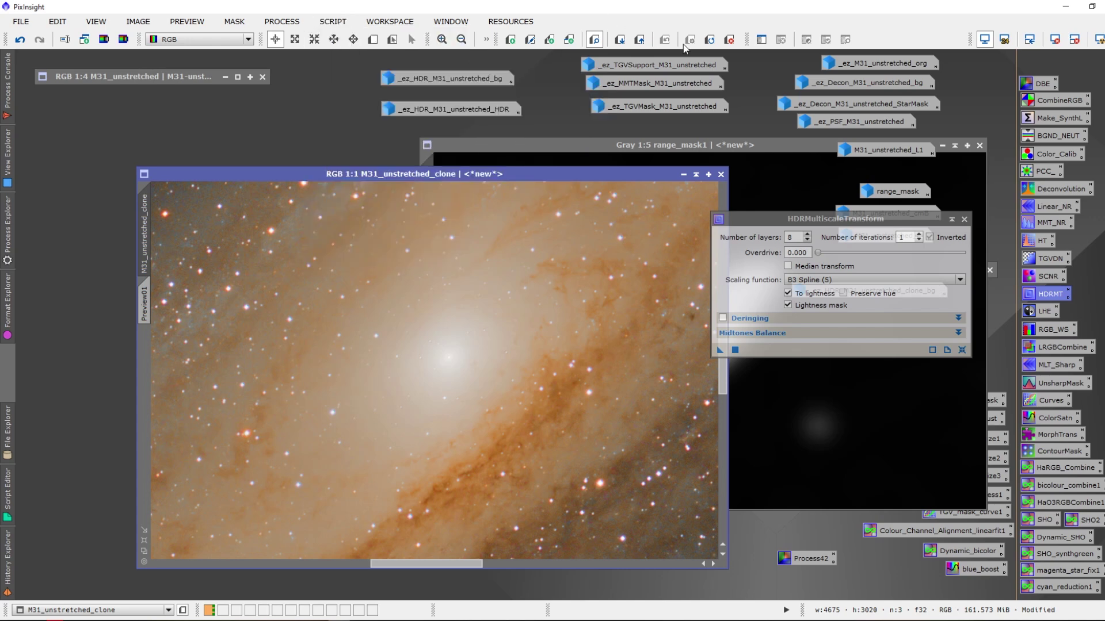
Review the processed galaxy at 1:2 zoom, close HDRMultiscaleTransform, and bring the range_mask1 image to the front for inspection.
mouse_move(553, 172)
mouse_down()
mouse_move(541, 132)
mouse_move(536, 158)
mouse_up()
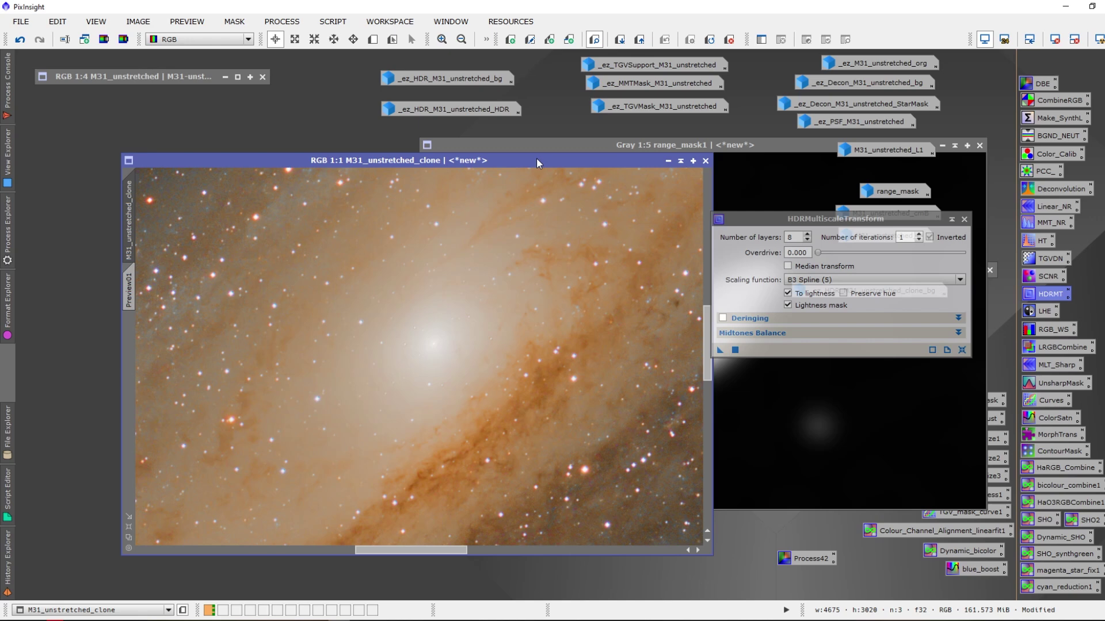
scroll(481, 338, up, 1)
scroll(480, 338, down, 2)
key(ctrl+z)
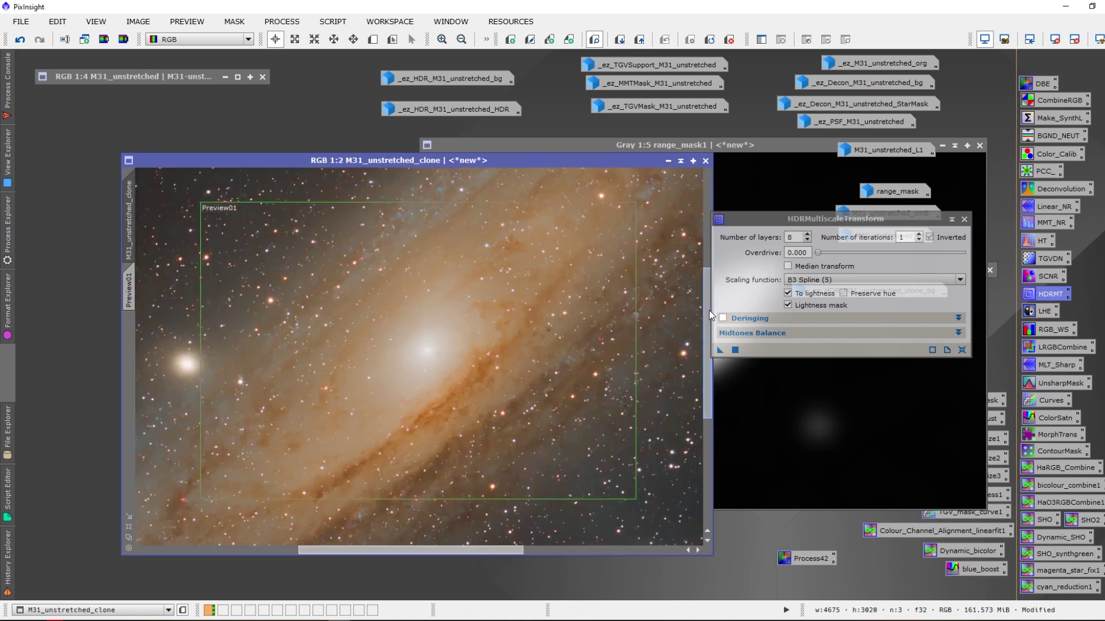
click(964, 219)
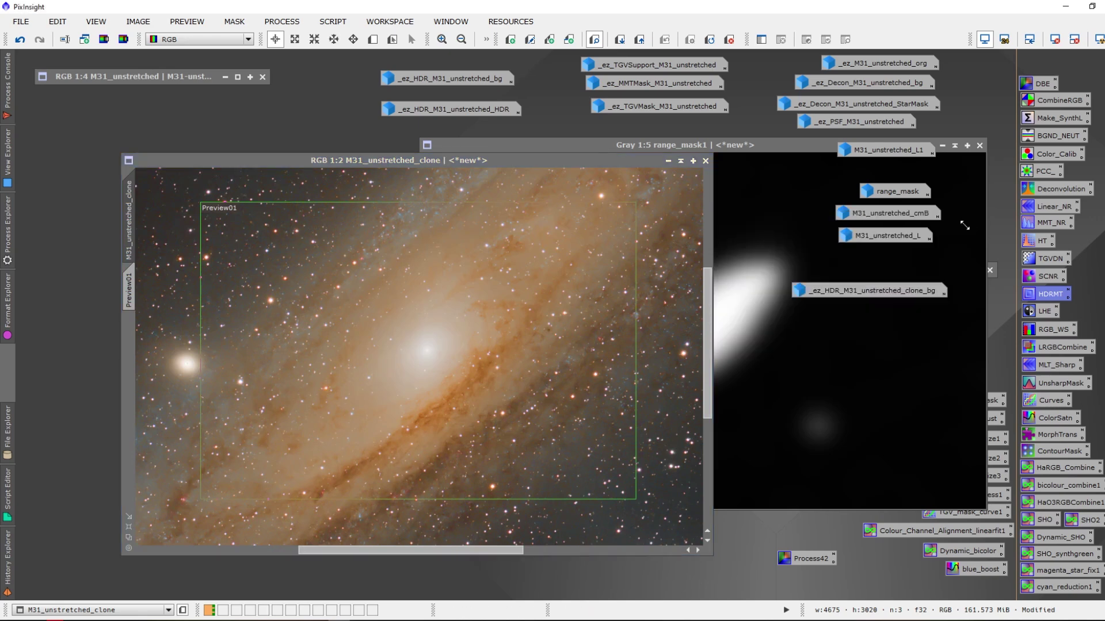
click(874, 353)
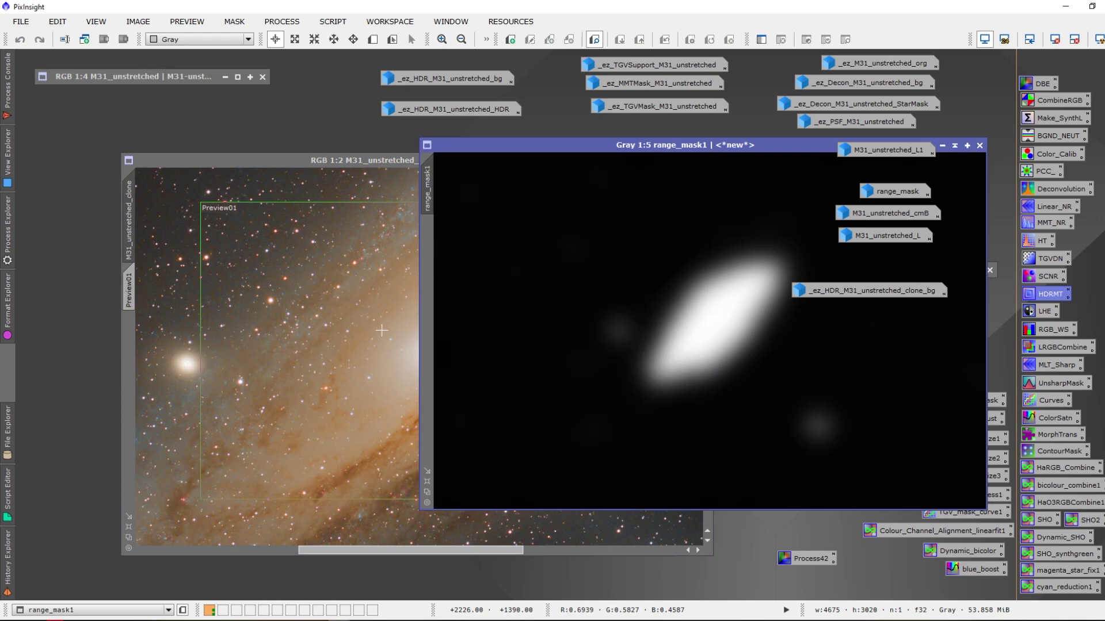
Reopen HDRMultiscaleTransform with its stored settings and enable the To lightness and Lightness mask options.
double_click(1051, 297)
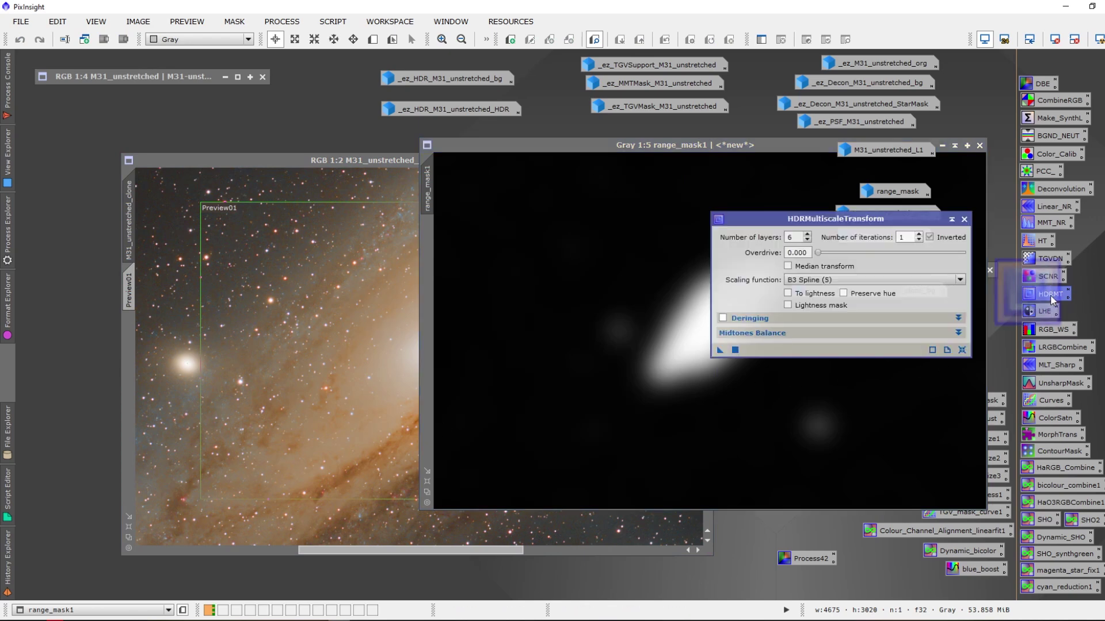
click(787, 305)
click(787, 306)
click(788, 293)
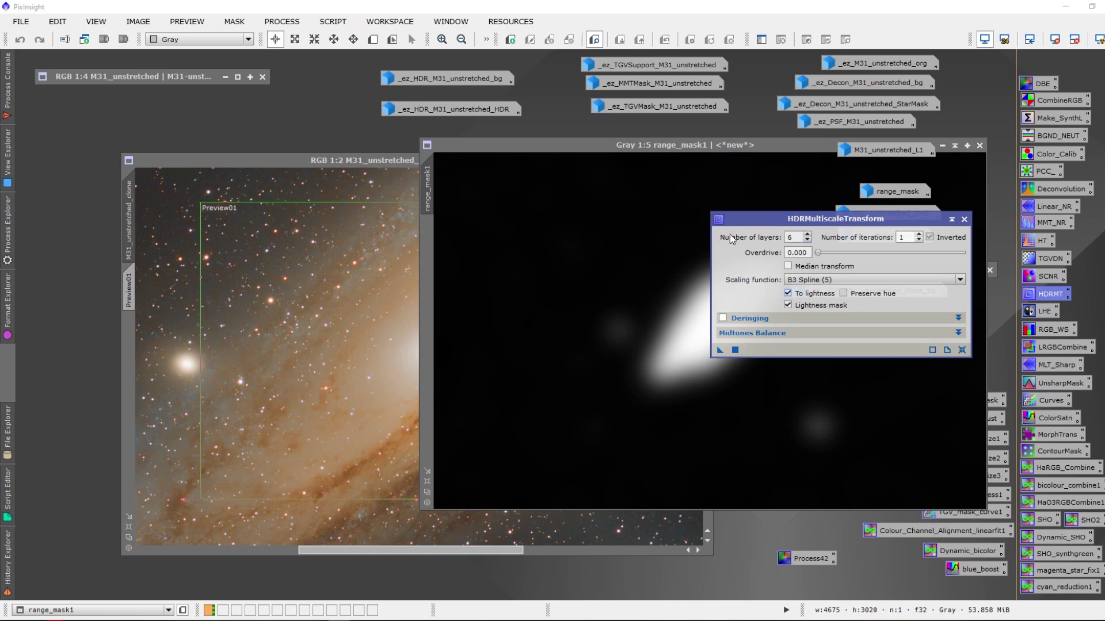